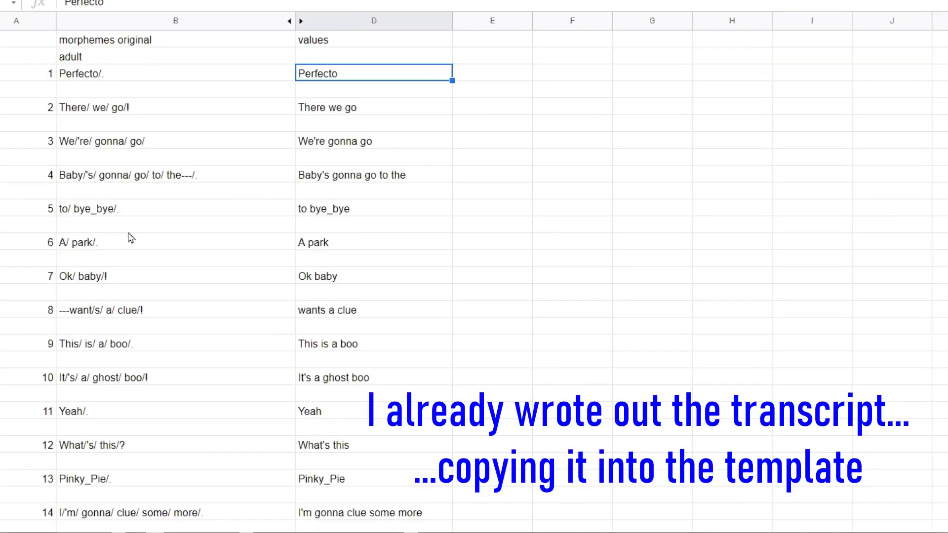
Copy the morpheme-coded transcript lines in column B, from 'adult' down to row 14.
{"action": "key", "text": "Left"}
{"action": "key", "text": "Up"}
{"action": "key", "text": "shift+Down"}
{"action": "key", "text": "shift+Down"}
{"action": "key", "text": "shift+Down"}
{"action": "key", "text": "shift+Down"}
{"action": "key", "text": "shift+Down"}
{"action": "key", "text": "shift+Down"}
{"action": "key", "text": "shift+Down"}
{"action": "key", "text": "shift+Down"}
{"action": "key", "text": "shift+Down"}
{"action": "key", "text": "shift+Down"}
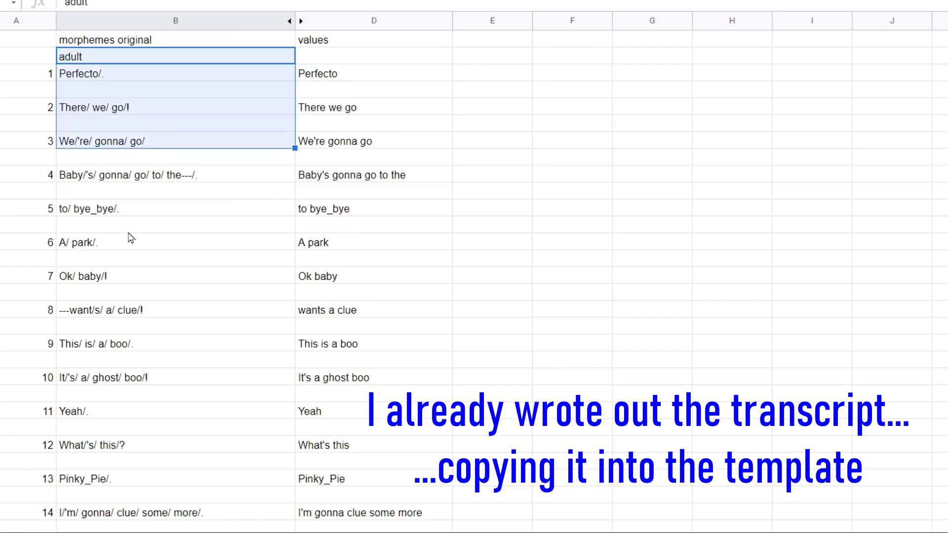
{"action": "key", "text": "shift+Down"}
{"action": "key", "text": "shift+Down"}
{"action": "key", "text": "shift+Down"}
{"action": "key", "text": "shift+Down"}
{"action": "key", "text": "shift+Down"}
{"action": "key", "text": "shift+Down"}
{"action": "key", "text": "shift+Down"}
{"action": "key", "text": "shift+Down"}
{"action": "key", "text": "shift+Down"}
{"action": "key", "text": "shift+Down"}
{"action": "key", "text": "shift+Down"}
{"action": "key", "text": "shift+Down"}
{"action": "key", "text": "shift+Down"}
{"action": "key", "text": "shift+Down"}
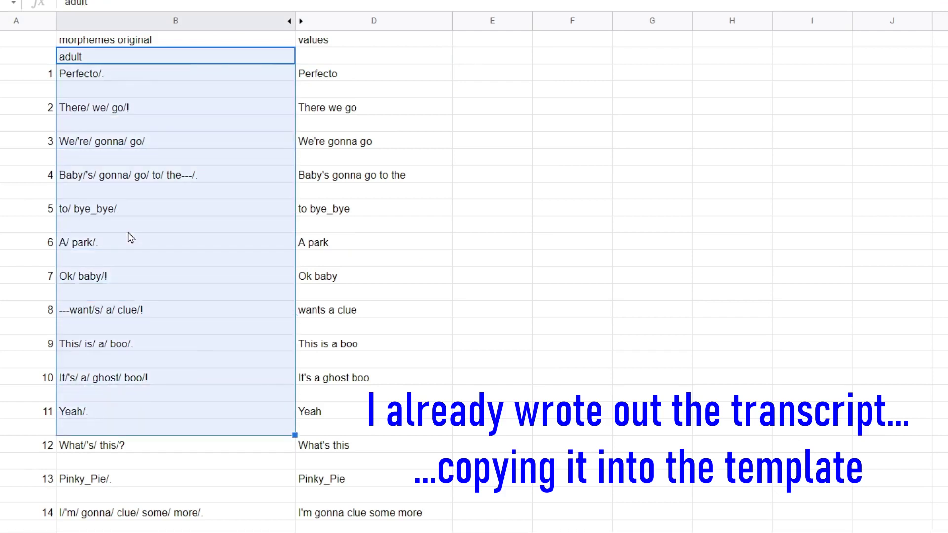
{"action": "key", "text": "shift+Down"}
{"action": "key", "text": "shift+Down"}
{"action": "key", "text": "shift+Down"}
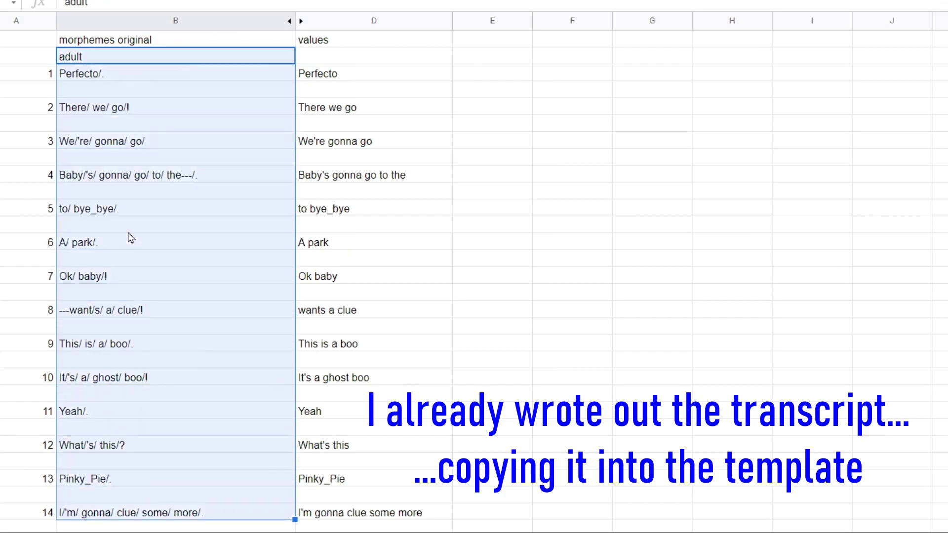
{"action": "key", "text": "ctrl+c"}
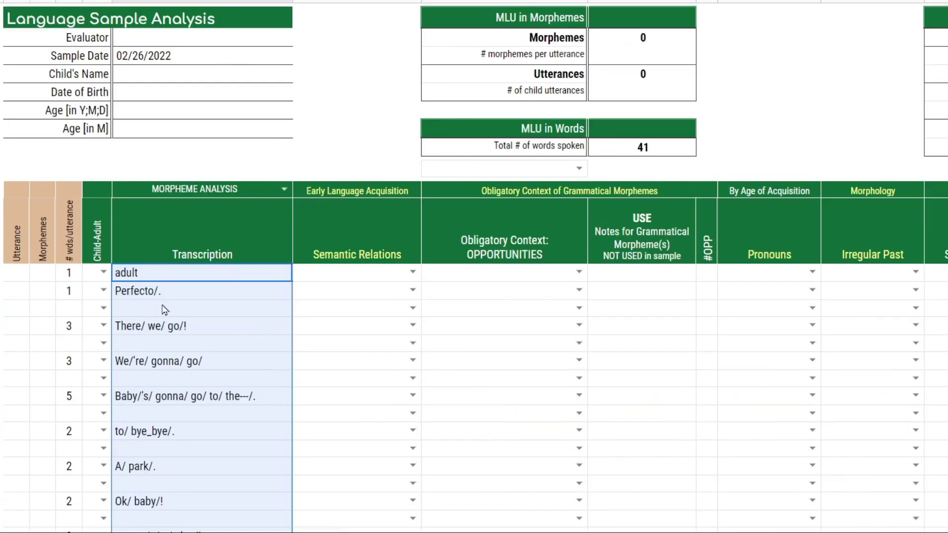
Fill the three blank Transcription rows with 'adult' and check the total words spoken.
{"action": "left_click", "coordinate": [157, 272]}
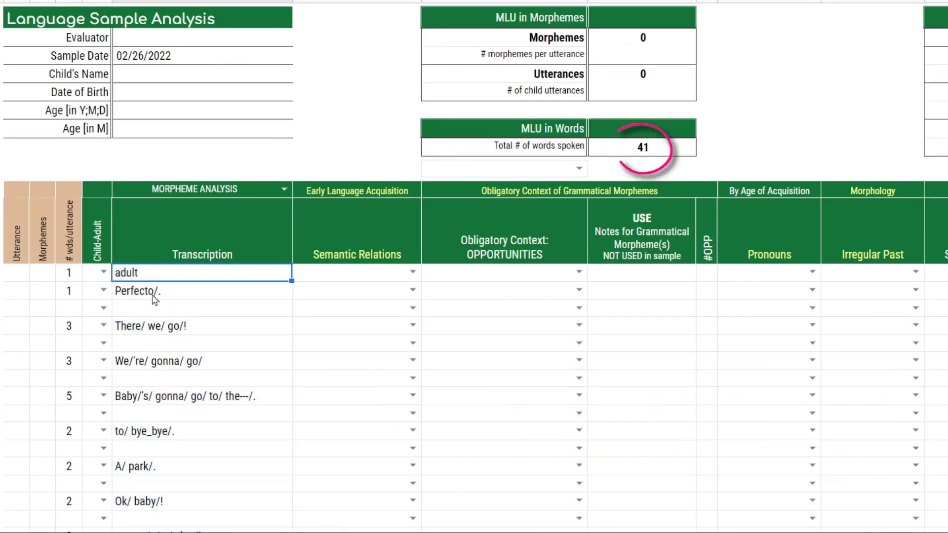
{"action": "key", "text": "ctrl+c"}
{"action": "left_click", "coordinate": [157, 313]}
{"action": "key", "text": "ctrl+v"}
{"action": "left_click", "coordinate": [157, 345]}
{"action": "key", "text": "ctrl+v"}
{"action": "left_click", "coordinate": [158, 381]}
{"action": "key", "text": "ctrl+v"}
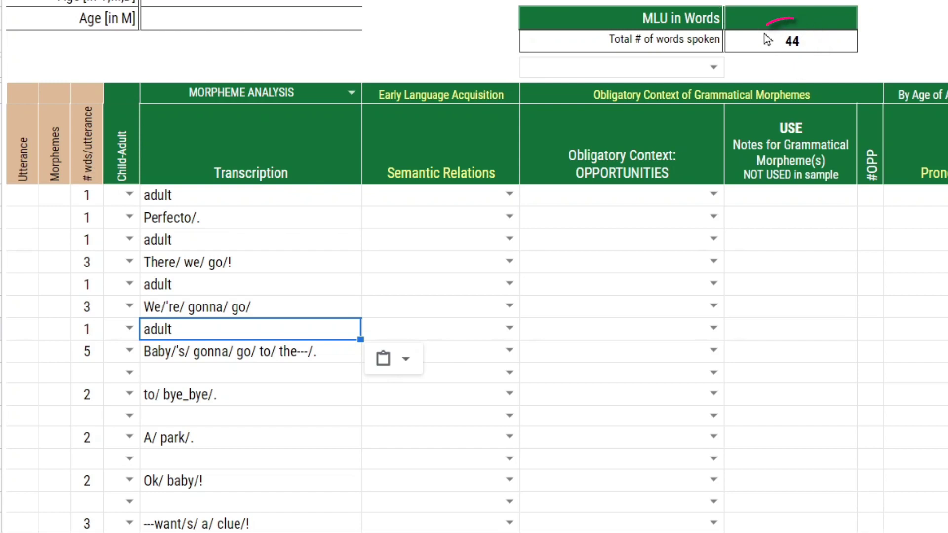
{"action": "left_click", "coordinate": [804, 50]}
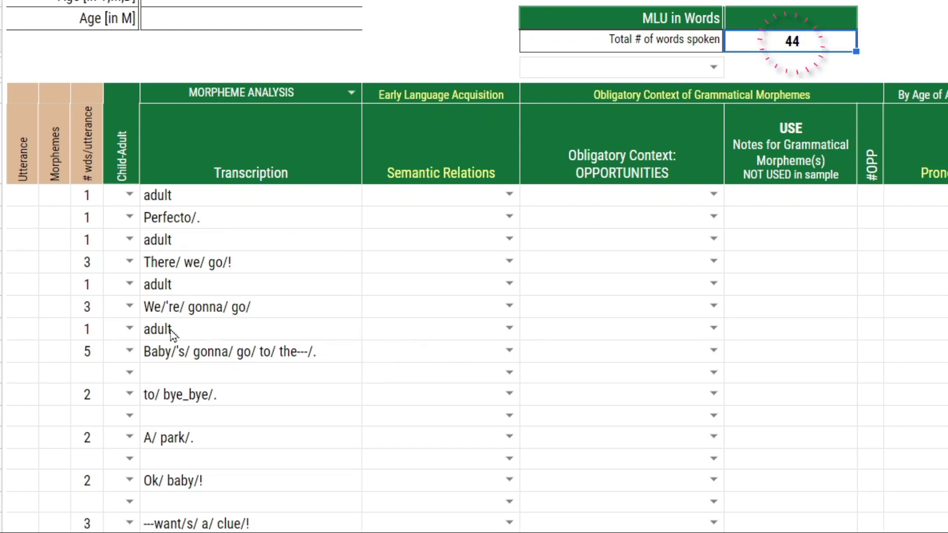
Code the first two adult lines as A in the Child-Adult column.
{"action": "left_click", "coordinate": [130, 194]}
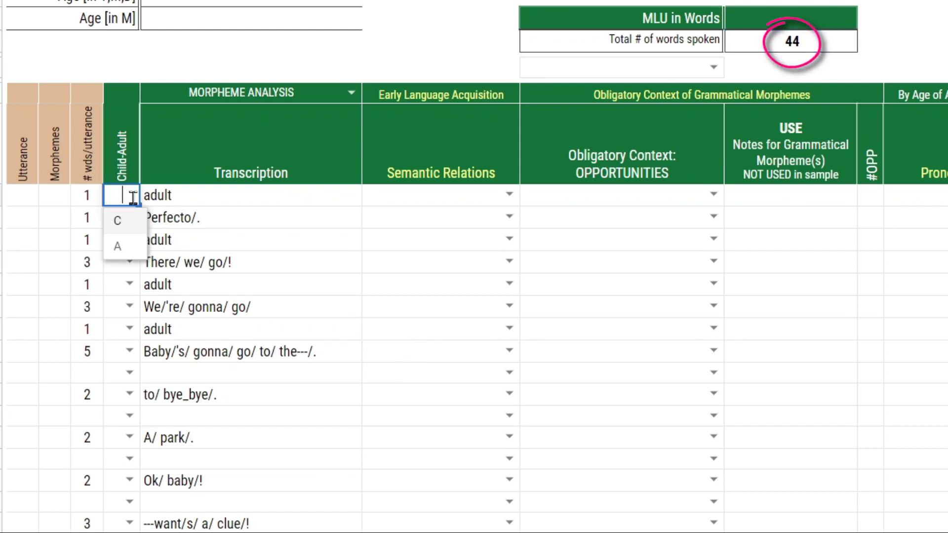
{"action": "left_click", "coordinate": [125, 247]}
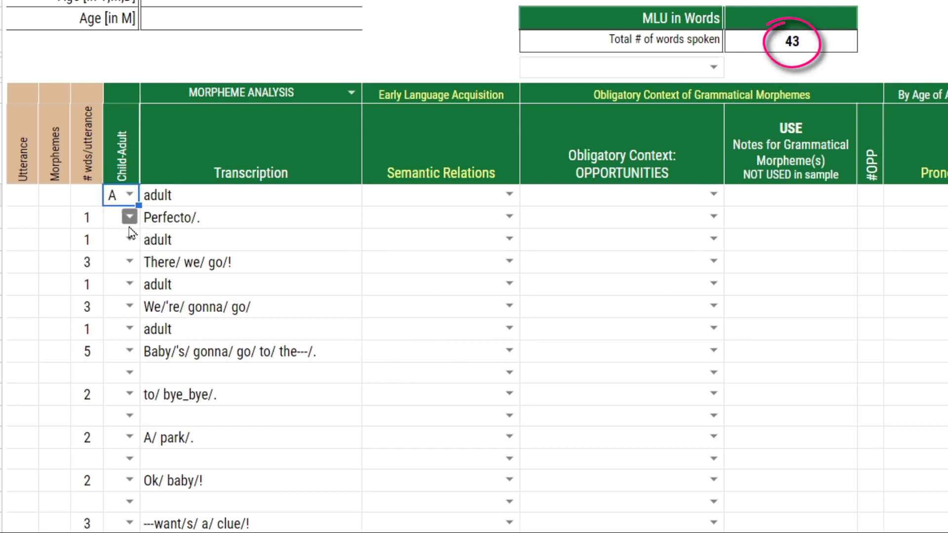
{"action": "left_click", "coordinate": [130, 239]}
{"action": "left_click", "coordinate": [127, 294]}
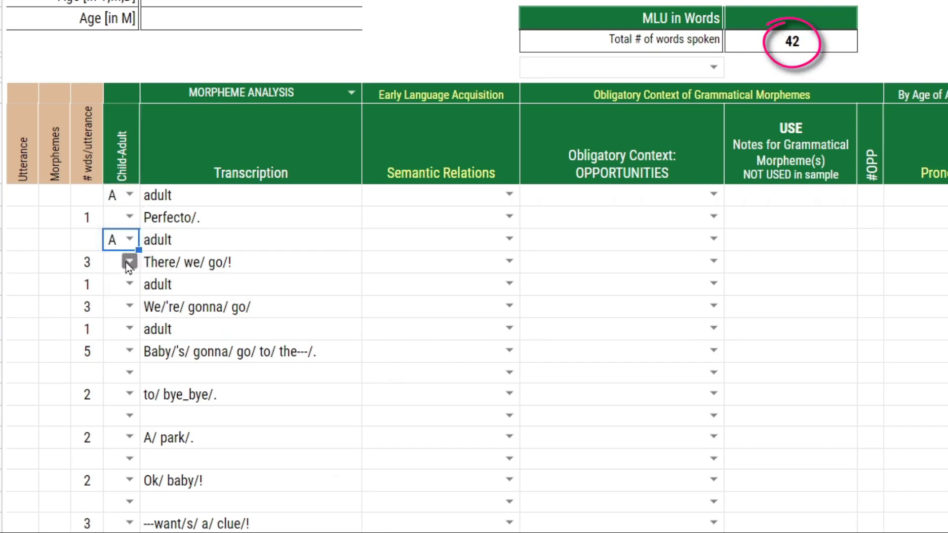
Paste A into the remaining adult lines, including the one below 'Ok/ baby/!'.
{"action": "left_click", "coordinate": [115, 285]}
{"action": "key", "text": "ctrl+v"}
{"action": "left_click", "coordinate": [116, 329]}
{"action": "key", "text": "ctrl+v"}
{"action": "left_click", "coordinate": [121, 372]}
{"action": "key", "text": "ctrl+v"}
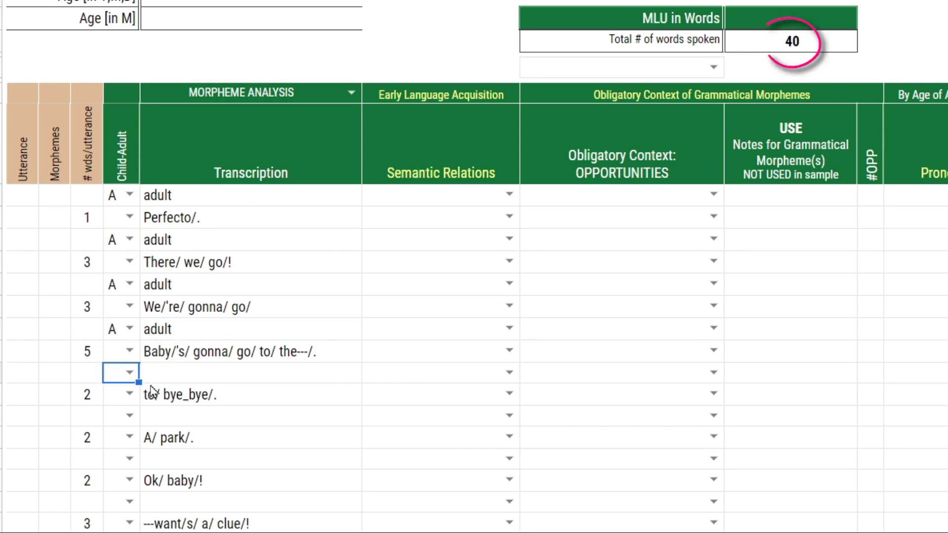
{"action": "left_click", "coordinate": [129, 458]}
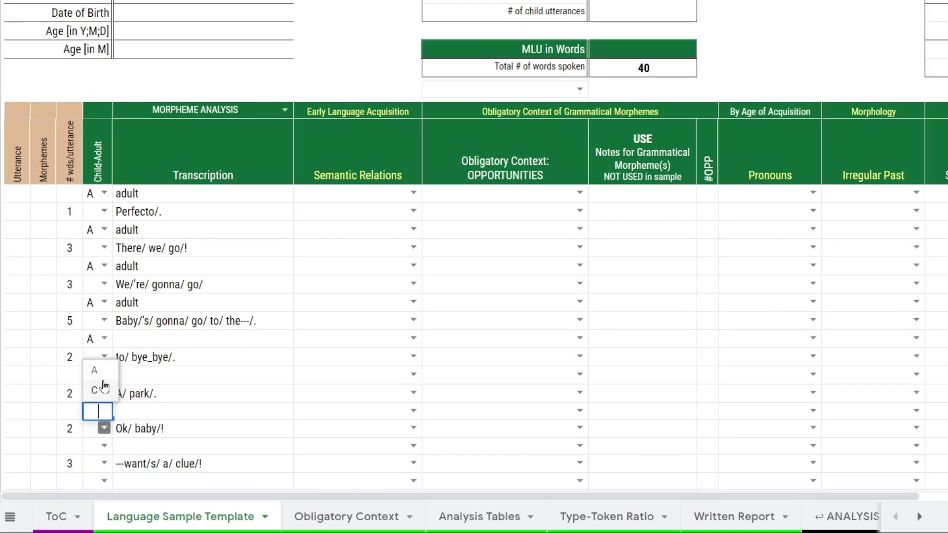
{"action": "key", "text": "Escape"}
{"action": "key", "text": "ctrl+v"}
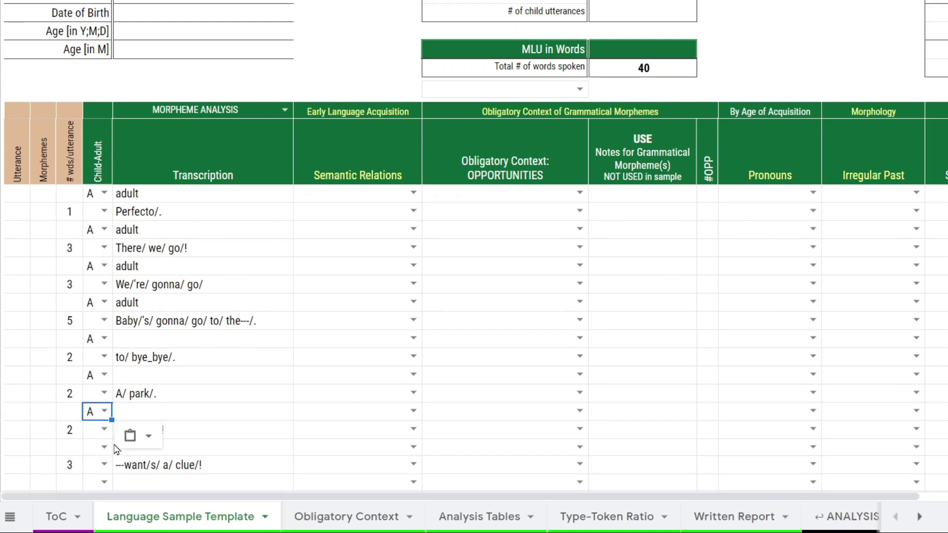
{"action": "left_click", "coordinate": [95, 447]}
{"action": "key", "text": "ctrl+v"}
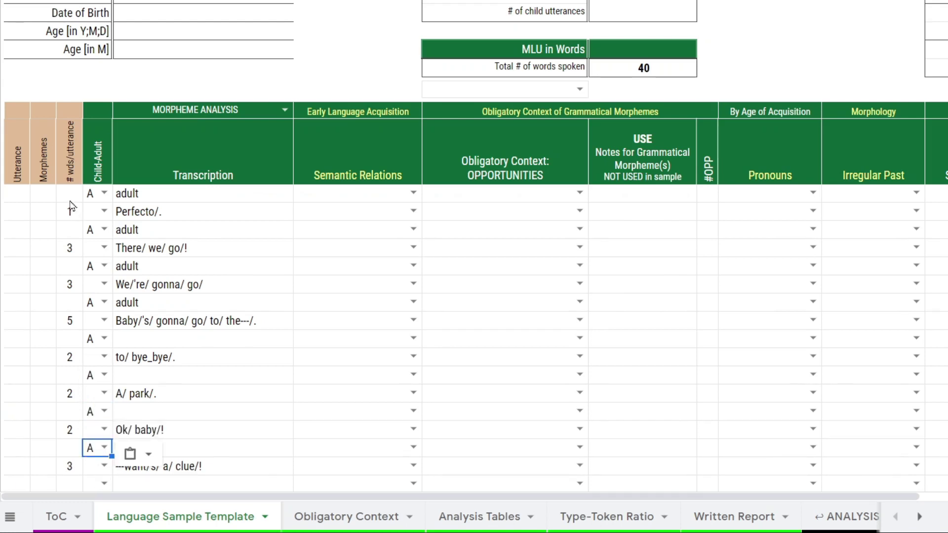
Code 'Perfecto' as C, then paste C into the other six child utterance lines.
{"action": "left_click", "coordinate": [104, 211]}
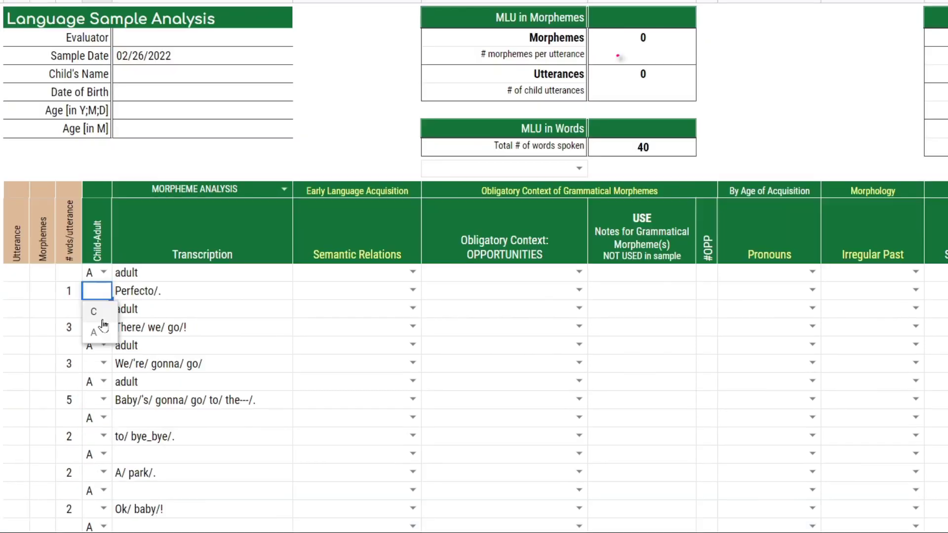
{"action": "left_click", "coordinate": [103, 317]}
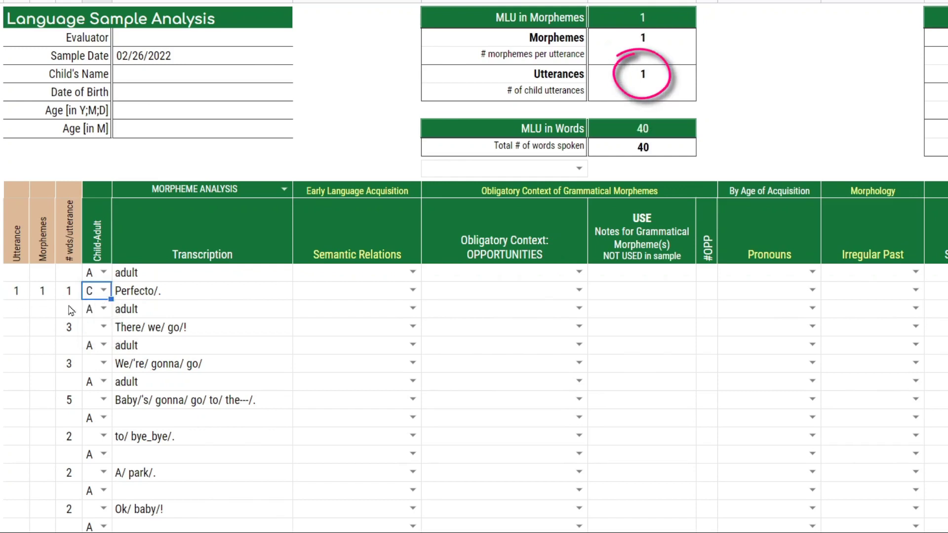
{"action": "key", "text": "ctrl+c"}
{"action": "left_click", "coordinate": [95, 328]}
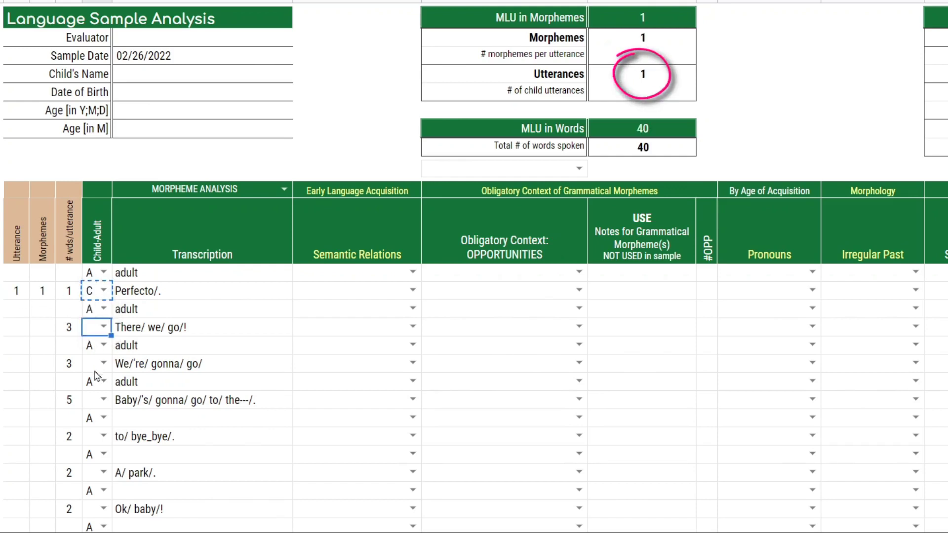
{"action": "key", "text": "ctrl+v"}
{"action": "left_click", "coordinate": [95, 363]}
{"action": "key", "text": "ctrl+v"}
{"action": "left_click", "coordinate": [95, 400]}
{"action": "key", "text": "ctrl+v"}
{"action": "left_click", "coordinate": [95, 437]}
{"action": "key", "text": "ctrl+v"}
{"action": "left_click", "coordinate": [95, 473]}
{"action": "key", "text": "ctrl+v"}
{"action": "left_click", "coordinate": [96, 514]}
{"action": "key", "text": "ctrl+v"}
Test the counts by recoding an adult line as C, then set it back to A.
{"action": "left_click_drag", "start_coordinate": [16, 291], "coordinate": [20, 527]}
{"action": "left_click", "coordinate": [102, 308]}
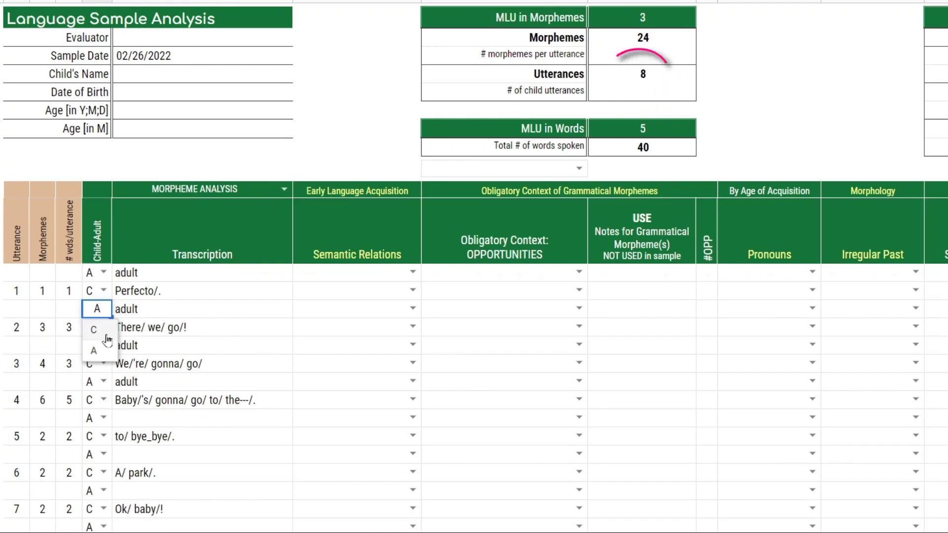
{"action": "left_click", "coordinate": [104, 310]}
{"action": "left_click", "coordinate": [104, 310]}
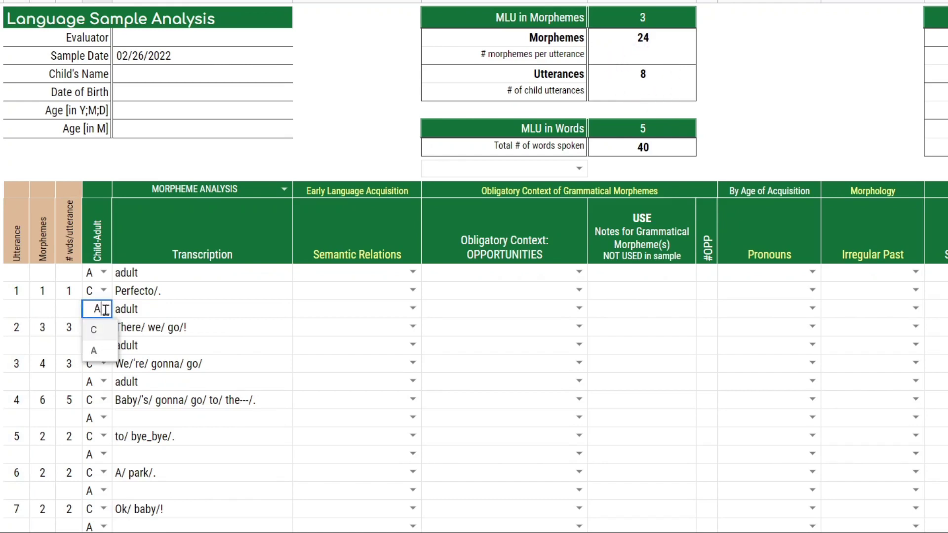
{"action": "left_click", "coordinate": [99, 335]}
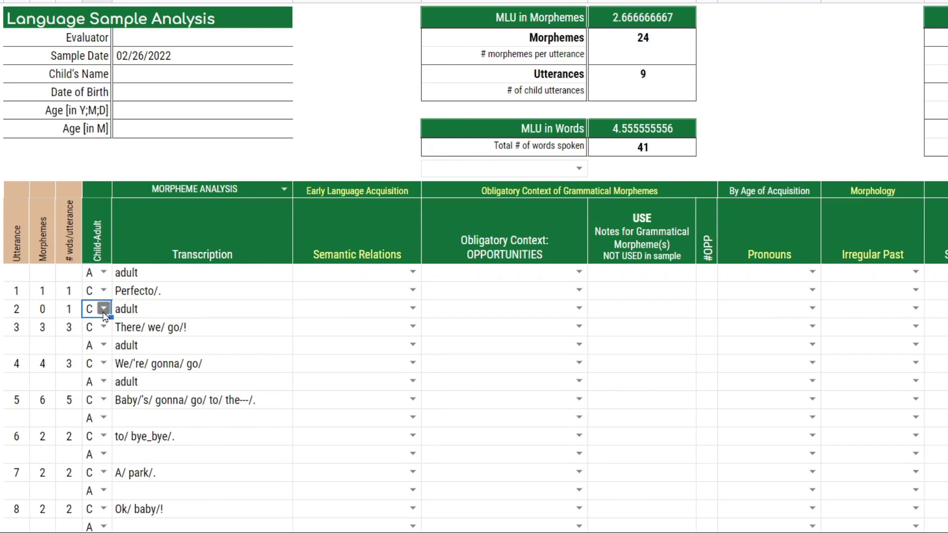
{"action": "left_click", "coordinate": [103, 311]}
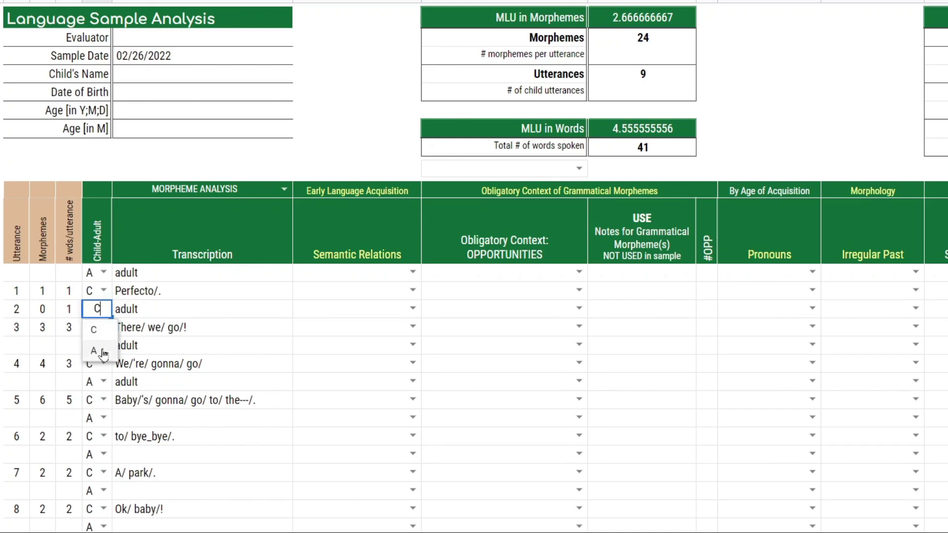
{"action": "left_click", "coordinate": [94, 350]}
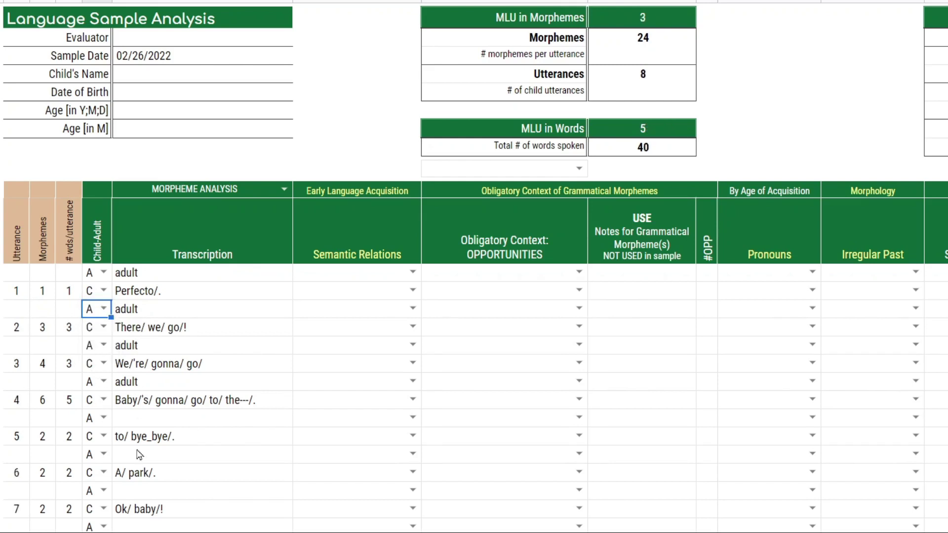
{"action": "left_click", "coordinate": [103, 272]}
{"action": "left_click", "coordinate": [145, 274]}
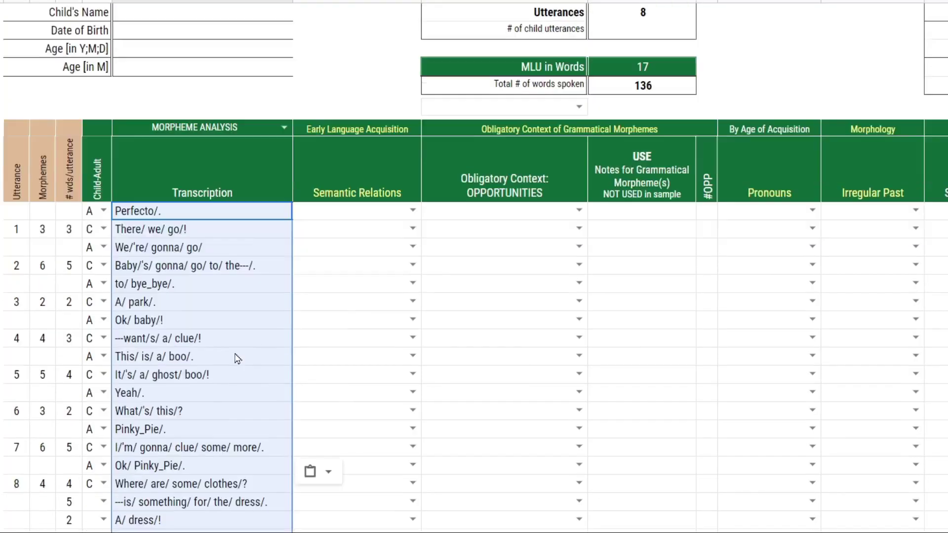
Recode the Perfecto line's Child-Adult cell in row 1 as C.
{"action": "scroll", "coordinate": [236, 361], "scroll_direction": "down", "scroll_amount": 12}
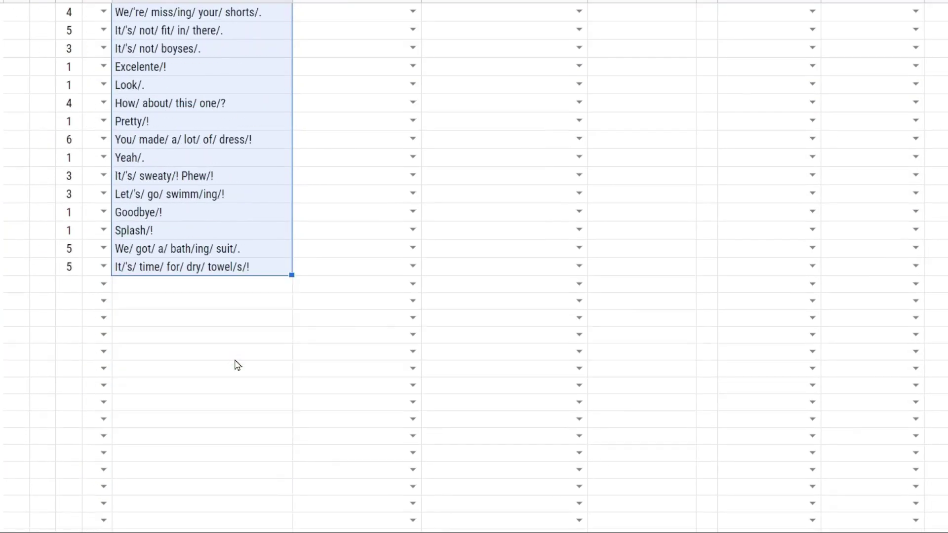
{"action": "scroll", "coordinate": [101, 302], "scroll_direction": "up", "scroll_amount": 15}
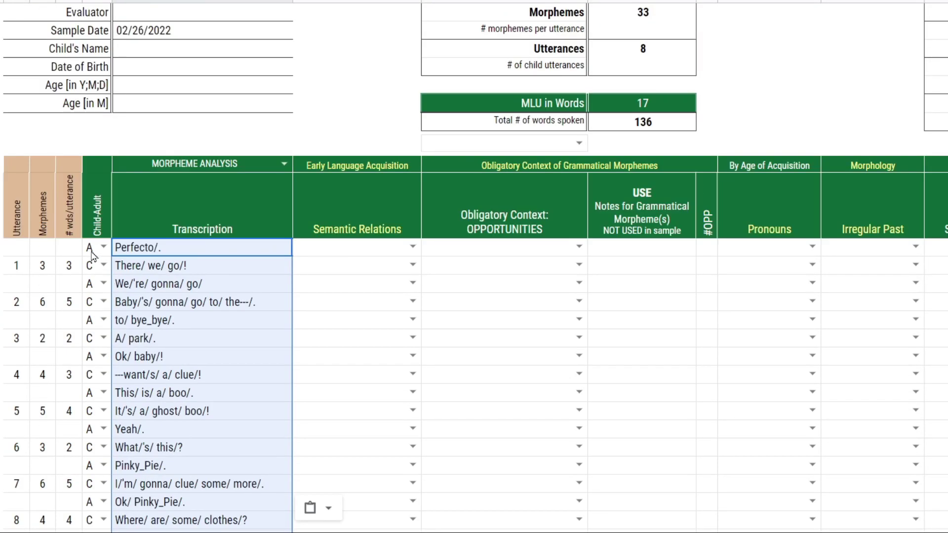
{"action": "left_click", "coordinate": [91, 250]}
{"action": "left_click", "coordinate": [104, 250]}
{"action": "left_click", "coordinate": [101, 287]}
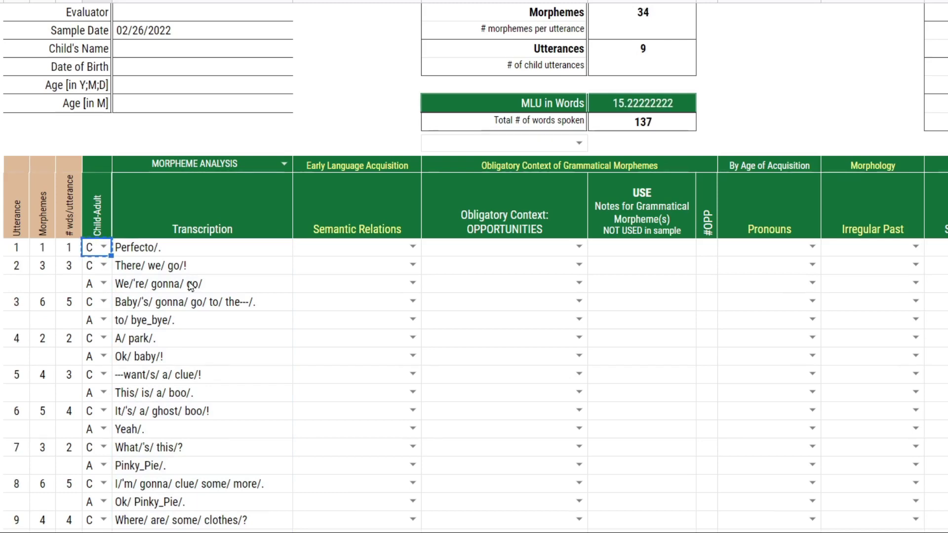
Paste C down the Child-Adult column through utterance 50 and review the Morphemes column.
{"action": "scroll", "coordinate": [124, 316], "scroll_direction": "down", "scroll_amount": 8}
{"action": "scroll", "coordinate": [114, 345], "scroll_direction": "down", "scroll_amount": 10}
{"action": "left_click", "coordinate": [97, 163], "text": "shift"}
{"action": "key", "text": "ctrl+v"}
{"action": "scroll", "coordinate": [20, 336], "scroll_direction": "up", "scroll_amount": 3}
{"action": "left_click", "coordinate": [17, 324]}
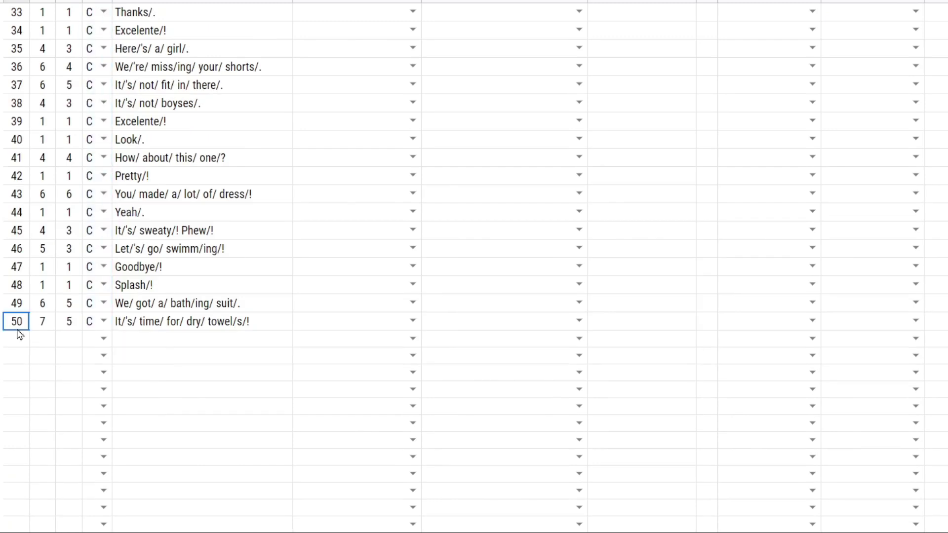
{"action": "scroll", "coordinate": [20, 334], "scroll_direction": "up", "scroll_amount": 12}
{"action": "left_click_drag", "start_coordinate": [39, 247], "coordinate": [39, 531]}
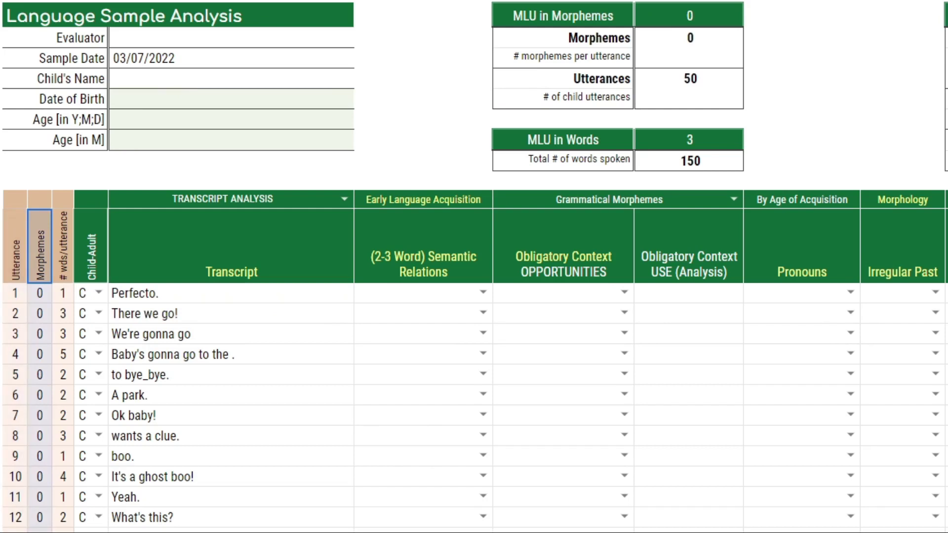
Slash-code utterance 1 as 'Perfecto/.'.
{"action": "left_click", "coordinate": [232, 301]}
{"action": "double_click", "coordinate": [233, 301]}
{"action": "type", "text": "/"}
{"action": "left_click", "coordinate": [231, 309]}
Slash-code utterance 2 as 'There/ we/ go/!'.
{"action": "double_click", "coordinate": [231, 310]}
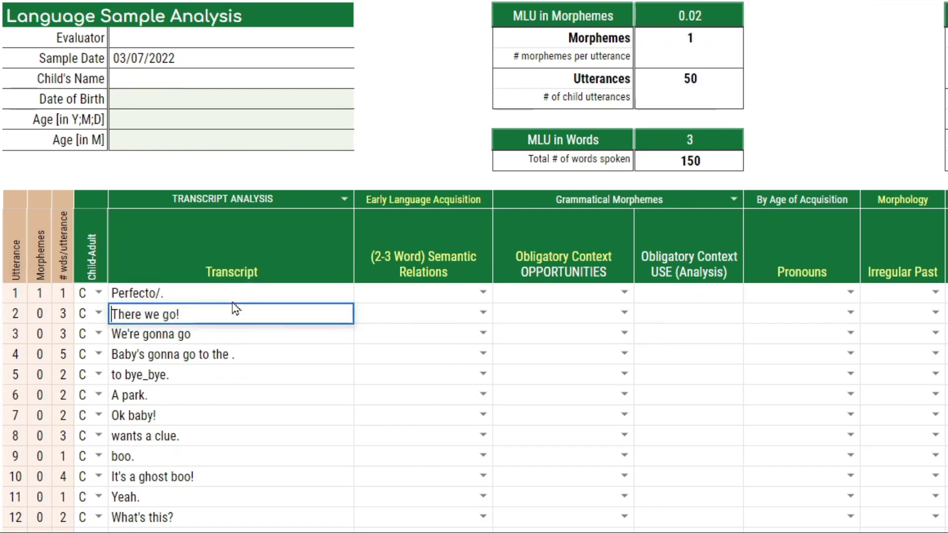
{"action": "type", "text": "/ we"}
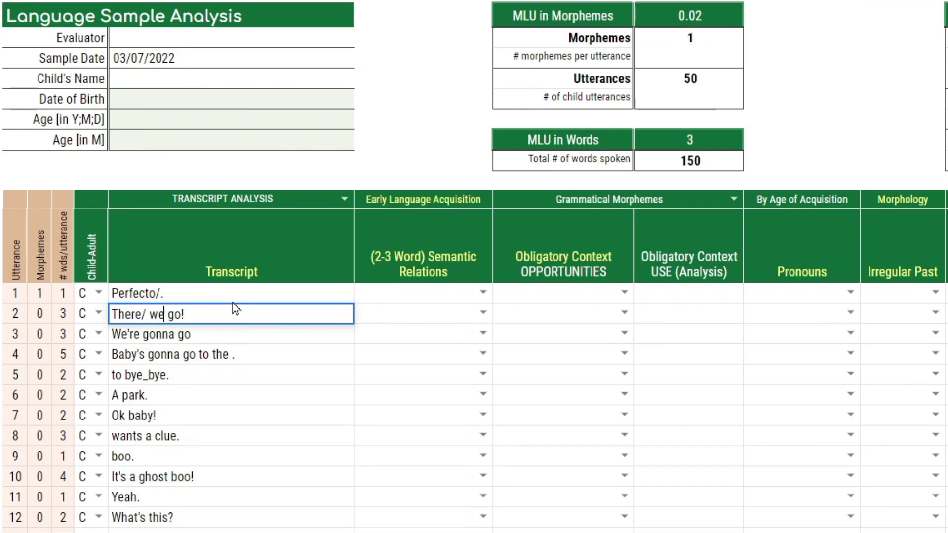
{"action": "type", "text": "/"}
{"action": "key", "text": "Right"}
{"action": "key", "text": "Right"}
{"action": "key", "text": "Right"}
{"action": "type", "text": "/"}
{"action": "key", "text": "Return"}
{"action": "key", "text": "Return"}
{"action": "key", "text": "Home"}
Insert morpheme slashes into utterance 3, splitting off 're.
{"action": "key", "text": "Right"}
{"action": "key", "text": "Right"}
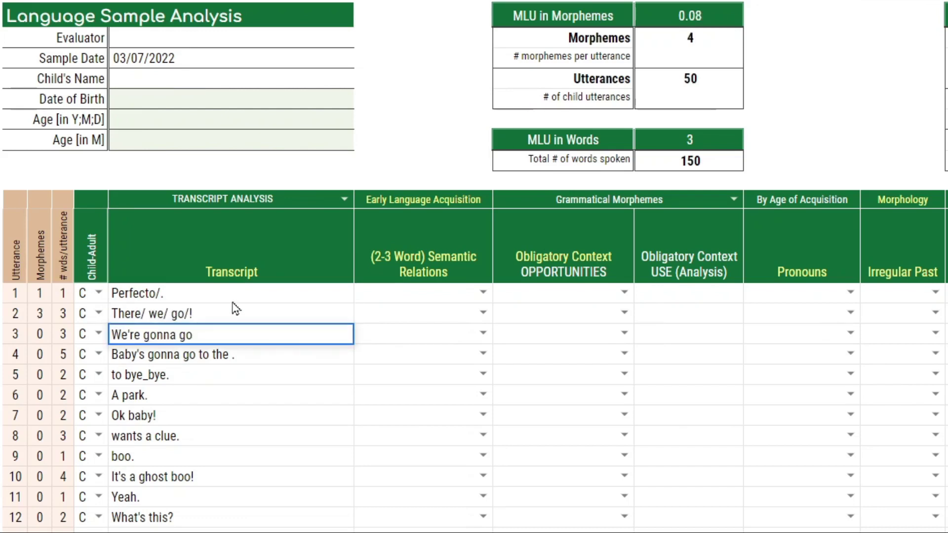
{"action": "type", "text": "/"}
{"action": "key", "text": "Right"}
{"action": "key", "text": "Right"}
{"action": "type", "text": "/"}
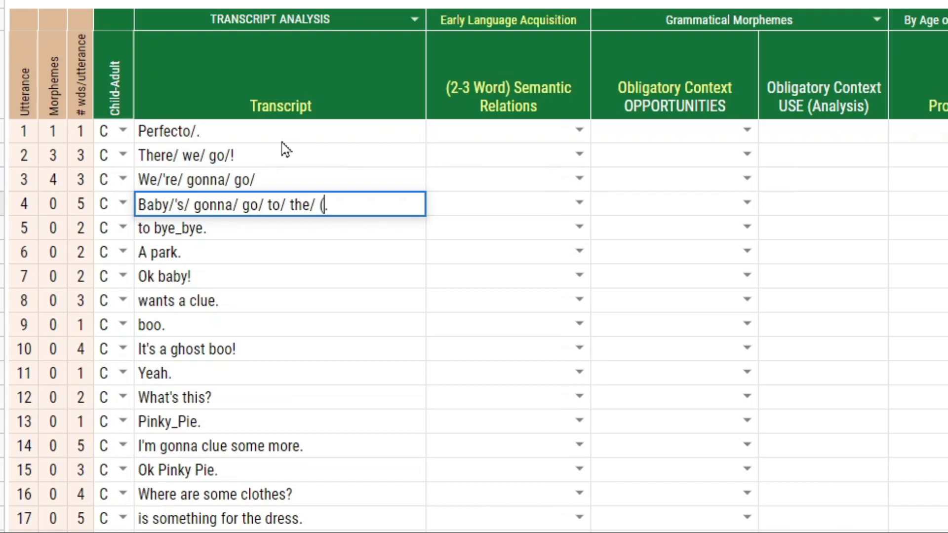
Type a placeholder for the unintelligible word in utterance 4, then delete the mistyped text.
{"action": "type", "text": "xx)"}
{"action": "key", "text": "shift+Left"}
{"action": "key", "text": "shift+Left"}
{"action": "key", "text": "shift+Left"}
{"action": "type", "text": "XXxxx"}
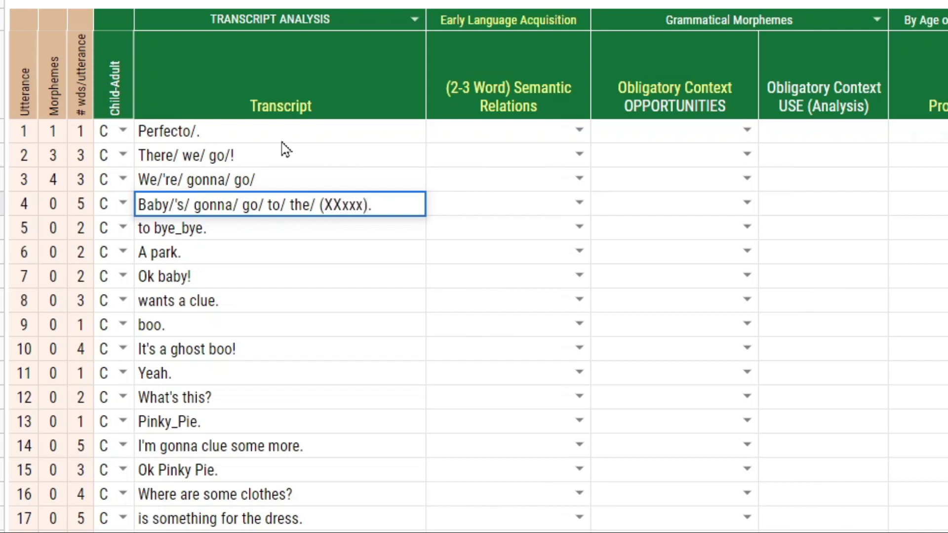
{"action": "left_click", "coordinate": [318, 206], "text": "shift"}
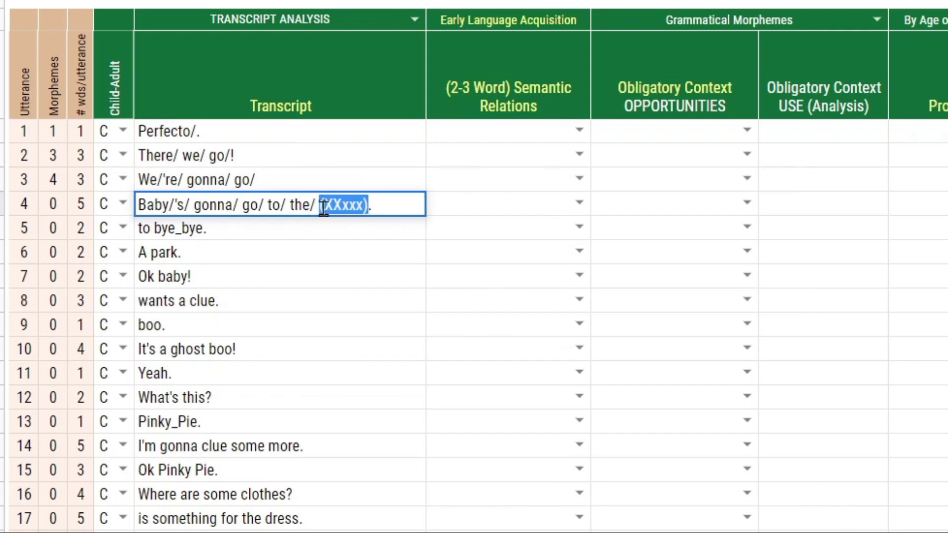
{"action": "key", "text": "BackSpace"}
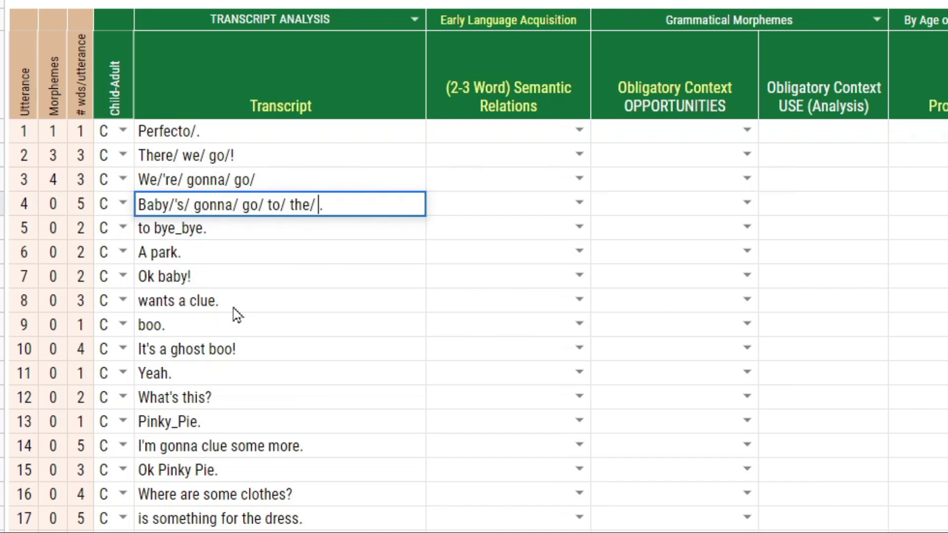
Insert XXX before the final period of utterance 4 for the unintelligible word.
{"action": "key", "text": "ctrl+shift+Right"}
{"action": "key", "text": "Right"}
{"action": "key", "text": "ctrl+shift+Right"}
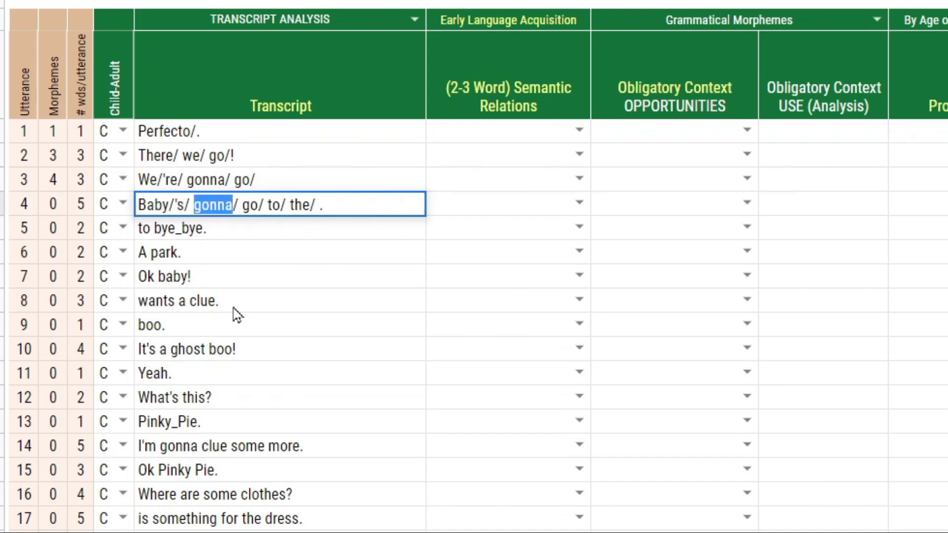
{"action": "key", "text": "Right"}
{"action": "key", "text": "ctrl+shift+Right"}
{"action": "key", "text": "Right"}
{"action": "key", "text": "ctrl+shift+Right"}
{"action": "key", "text": "Right"}
{"action": "key", "text": "ctrl+shift+Right"}
{"action": "key", "text": "Right"}
{"action": "key", "text": "Right"}
{"action": "key", "text": "Right"}
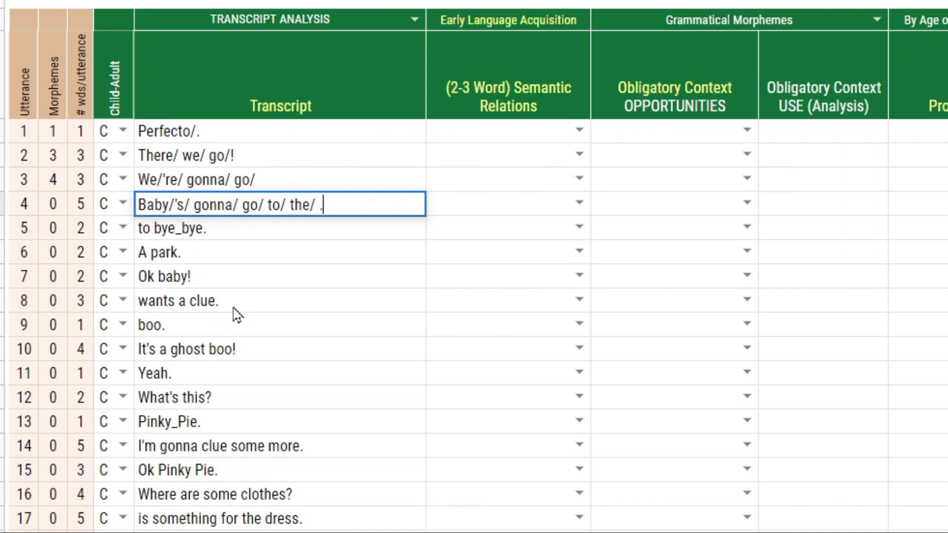
{"action": "type", "text": "XXX"}
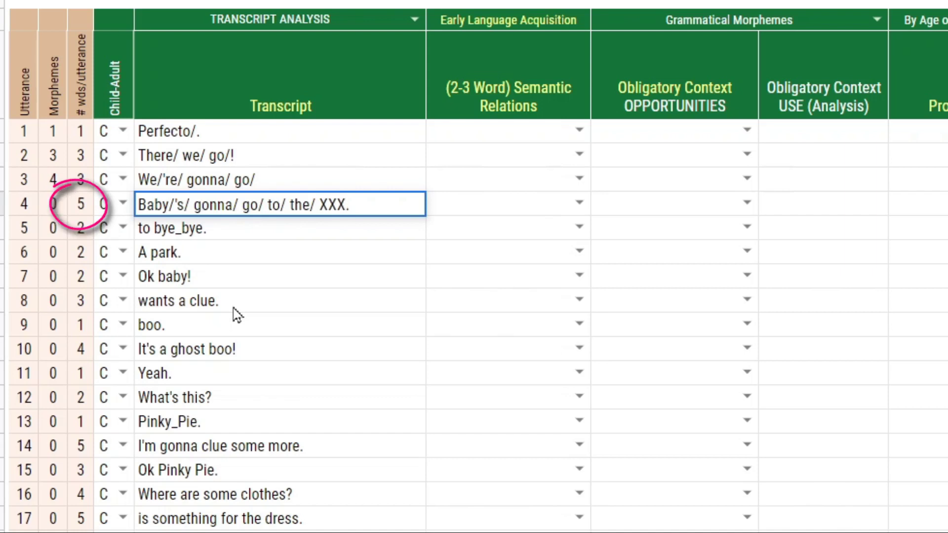
{"action": "type", "text": "/"}
{"action": "key", "text": "BackSpace"}
{"action": "key", "text": "Return"}
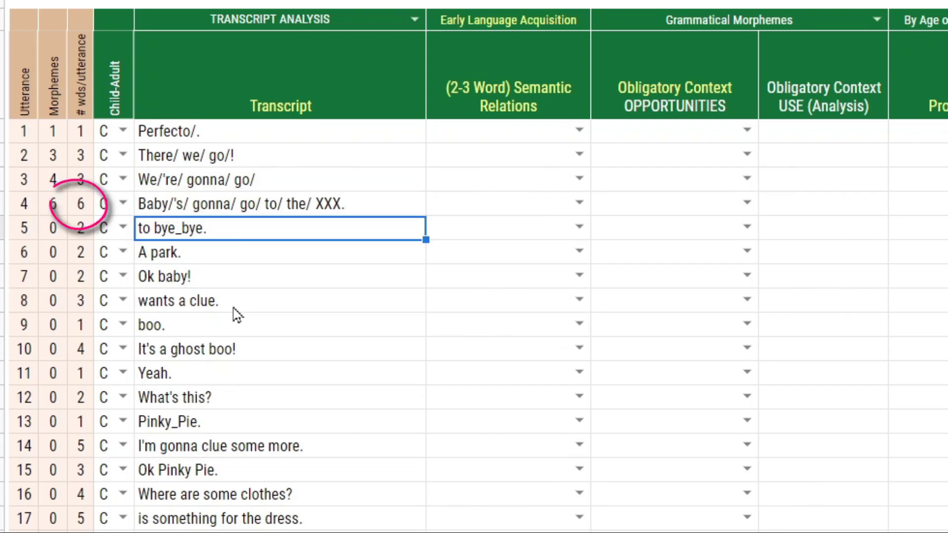
Wrap utterance 4's unintelligible word in parentheses as (XXX).
{"action": "key", "text": "Up"}
{"action": "key", "text": "Return"}
{"action": "key", "text": "Left"}
{"action": "key", "text": "Left"}
{"action": "key", "text": "Left"}
{"action": "key", "text": "Left"}
{"action": "type", "text": "("}
{"action": "key", "text": "Right"}
{"action": "key", "text": "Right"}
{"action": "key", "text": "Right"}
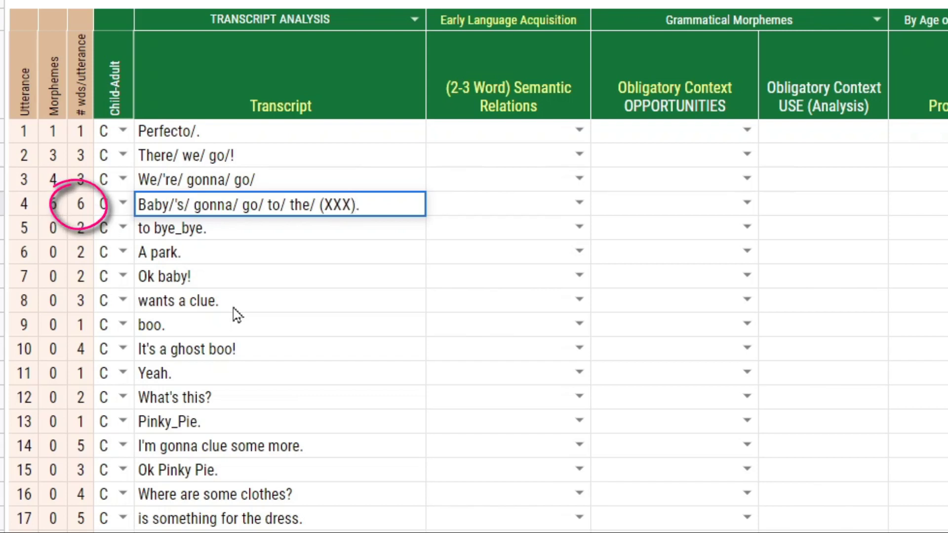
{"action": "key", "text": "Return"}
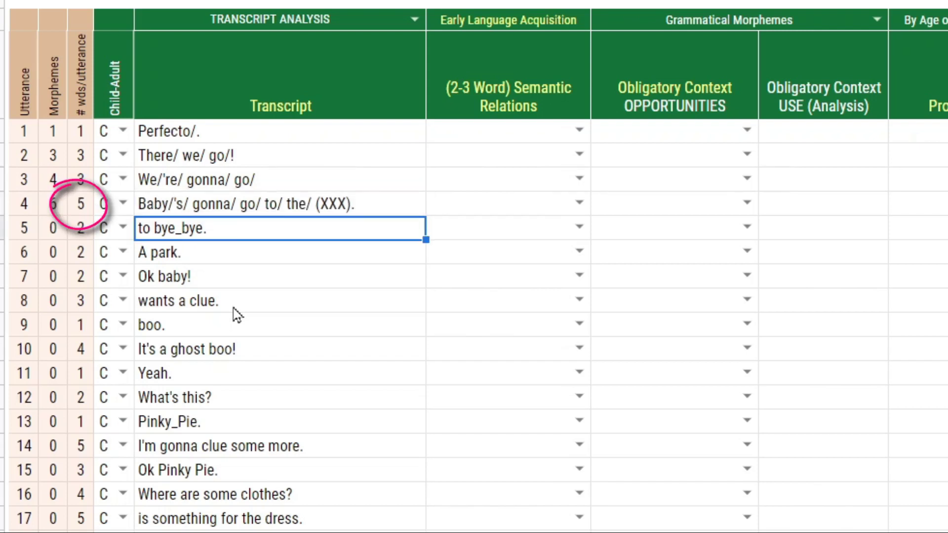
{"action": "key", "text": "Up"}
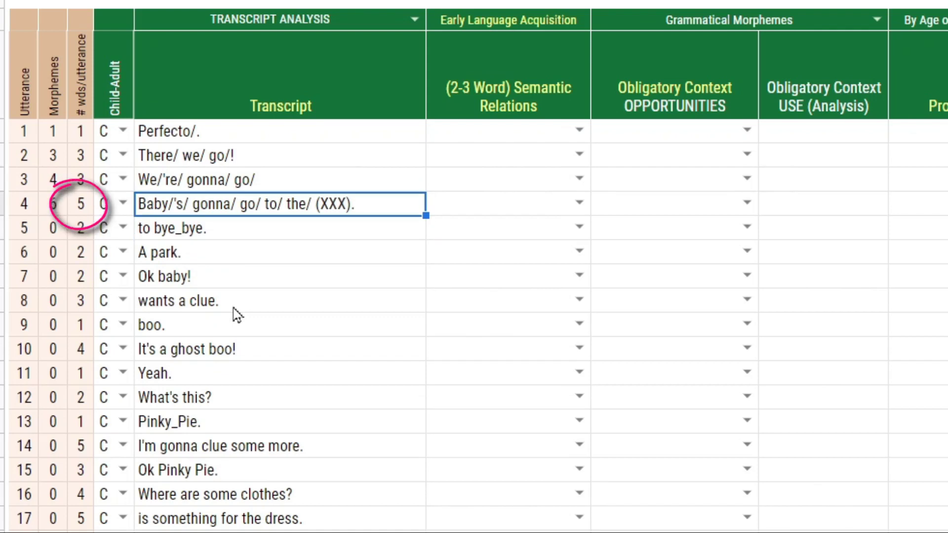
Remove the underscore from 'bye_bye' in utterance 5.
{"action": "key", "text": "Down"}
{"action": "key", "text": "Return"}
{"action": "key", "text": "Left"}
{"action": "key", "text": "Left"}
{"action": "key", "text": "Left"}
{"action": "key", "text": "Left"}
{"action": "key", "text": "BackSpace"}
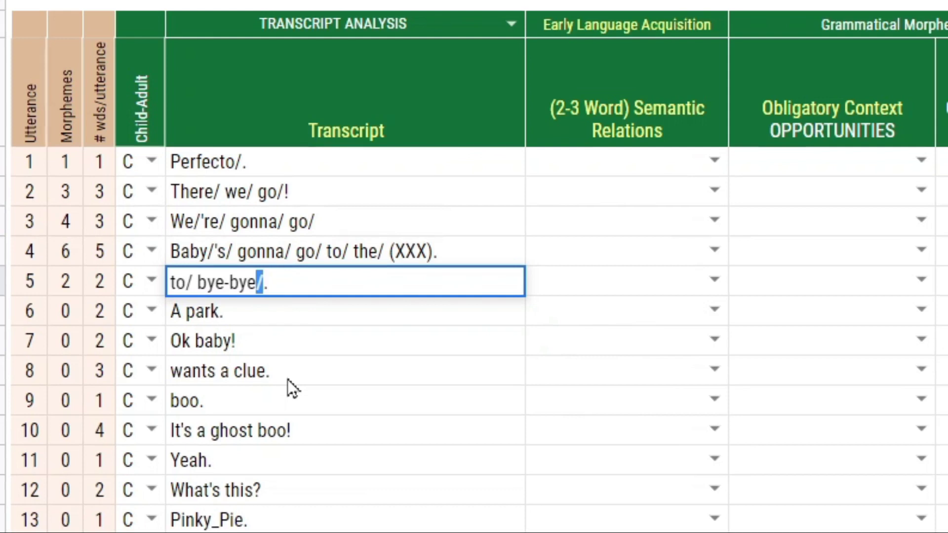
Slash-code the utterances 'A/ park/.' and 'Ok/ baby/!'.
{"action": "key", "text": "Return"}
{"action": "key", "text": "Return"}
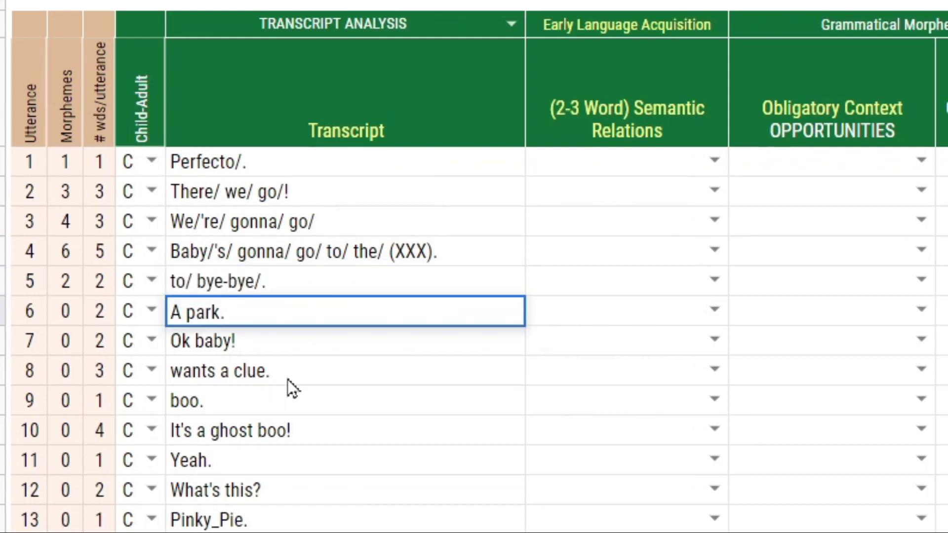
{"action": "key", "text": "Left"}
{"action": "type", "text": "/"}
{"action": "key", "text": "Left"}
{"action": "key", "text": "Left"}
{"action": "key", "text": "Left"}
{"action": "key", "text": "Left"}
{"action": "key", "text": "Left"}
{"action": "key", "text": "Left"}
{"action": "type", "text": "/"}
{"action": "key", "text": "Return"}
{"action": "key", "text": "Return"}
{"action": "key", "text": "Left"}
{"action": "type", "text": "/"}
{"action": "key", "text": "Left"}
{"action": "key", "text": "Left"}
{"action": "key", "text": "Left"}
{"action": "key", "text": "Left"}
{"action": "key", "text": "Left"}
{"action": "key", "text": "Left"}
{"action": "type", "text": "/"}
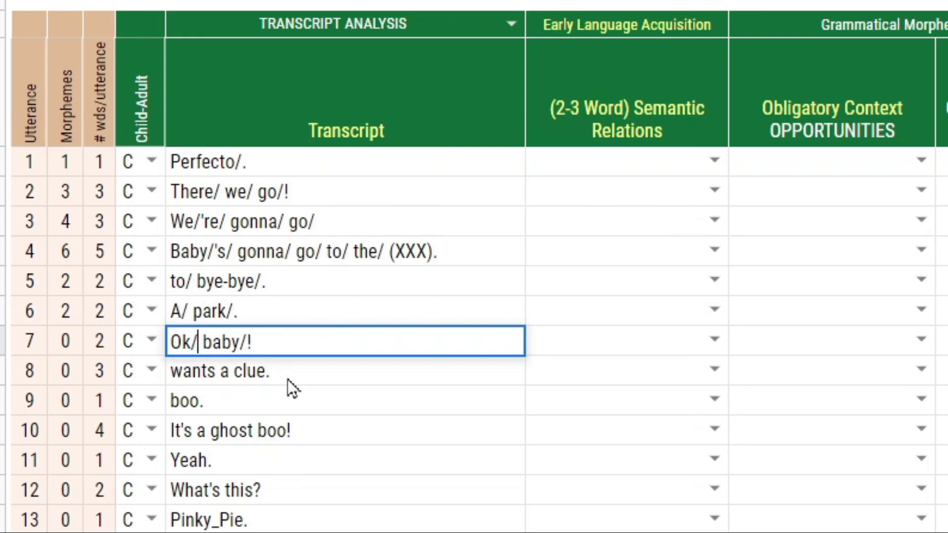
Code 'wants a clue.' as 'want/s/ a/ clue/.', splitting the plural -s.
{"action": "key", "text": "Return"}
{"action": "key", "text": "Return"}
{"action": "key", "text": "Left"}
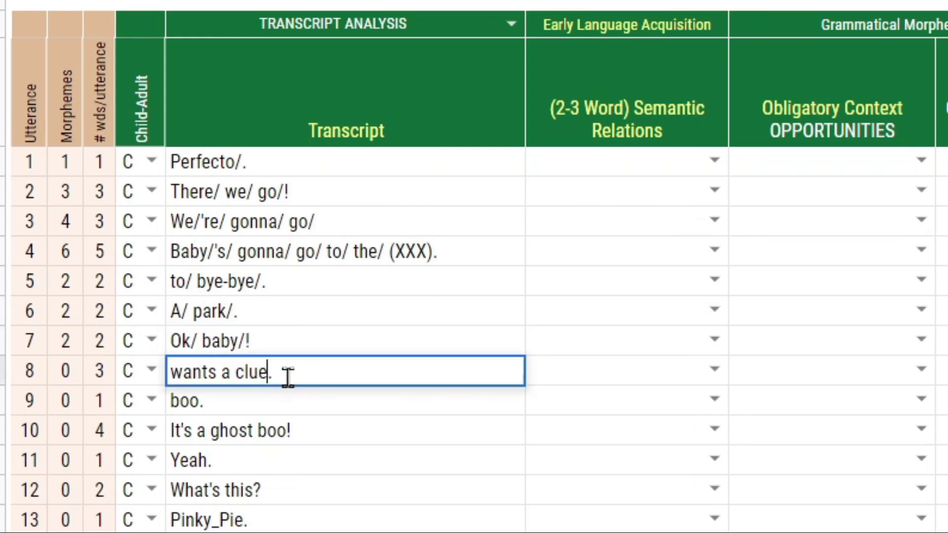
{"action": "type", "text": "/"}
{"action": "key", "text": "Left"}
{"action": "key", "text": "Left"}
{"action": "key", "text": "Left"}
{"action": "key", "text": "Left"}
{"action": "key", "text": "Left"}
{"action": "key", "text": "Left"}
{"action": "type", "text": "/"}
{"action": "key", "text": "Left"}
{"action": "key", "text": "Left"}
{"action": "key", "text": "Left"}
{"action": "type", "text": "/"}
{"action": "key", "text": "Right"}
{"action": "type", "text": "/"}
{"action": "key", "text": "Return"}
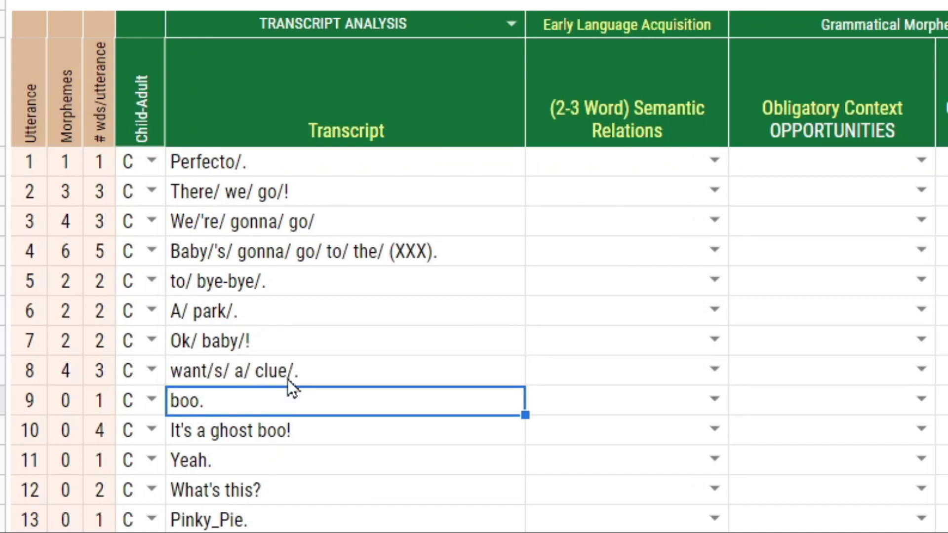
Add a slash before the period in utterance 9 and wrap the repeated boo in parentheses.
{"action": "key", "text": "Return"}
{"action": "key", "text": "Left"}
{"action": "type", "text": "/"}
{"action": "key", "text": "Return"}
{"action": "key", "text": "Return"}
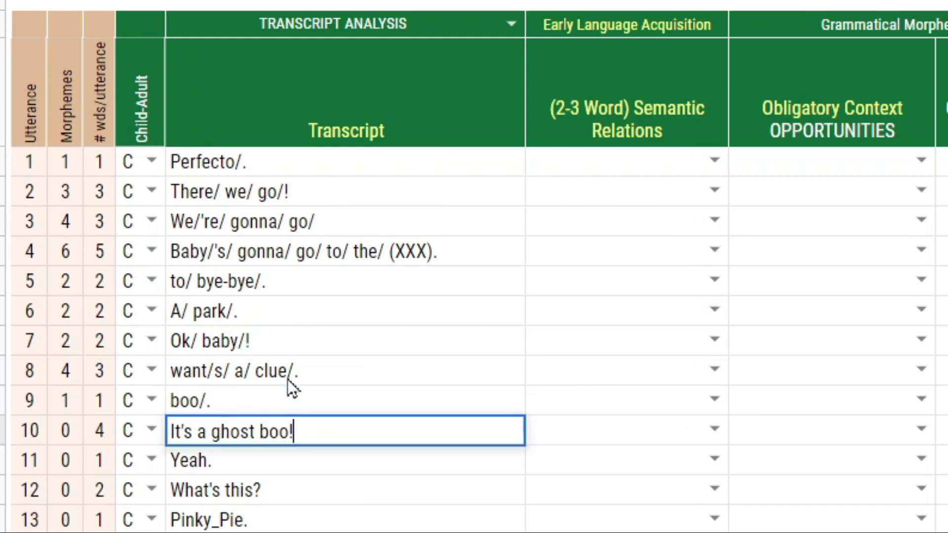
{"action": "key", "text": "Left"}
{"action": "type", "text": ")"}
{"action": "key", "text": "Left"}
{"action": "key", "text": "Left"}
{"action": "key", "text": "Left"}
{"action": "key", "text": "Left"}
{"action": "type", "text": "("}
Insert morpheme slashes after ghost, a and 's in the next utterance.
{"action": "key", "text": "Left"}
{"action": "key", "text": "Left"}
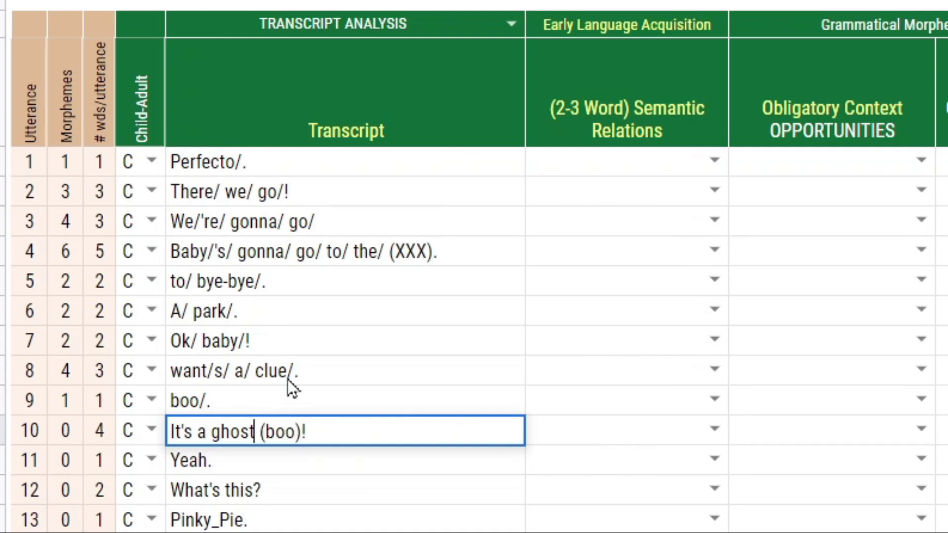
{"action": "key", "text": "Right"}
{"action": "key", "text": "Right"}
{"action": "key", "text": "Left"}
{"action": "key", "text": "Left"}
{"action": "type", "text": "/"}
{"action": "key", "text": "Left"}
{"action": "key", "text": "Left"}
{"action": "key", "text": "Left"}
{"action": "key", "text": "Left"}
{"action": "key", "text": "Left"}
{"action": "key", "text": "Left"}
{"action": "key", "text": "Left"}
{"action": "type", "text": "/"}
{"action": "key", "text": "Left"}
{"action": "key", "text": "Left"}
{"action": "key", "text": "Left"}
{"action": "key", "text": "Left"}
{"action": "key", "text": "Left"}
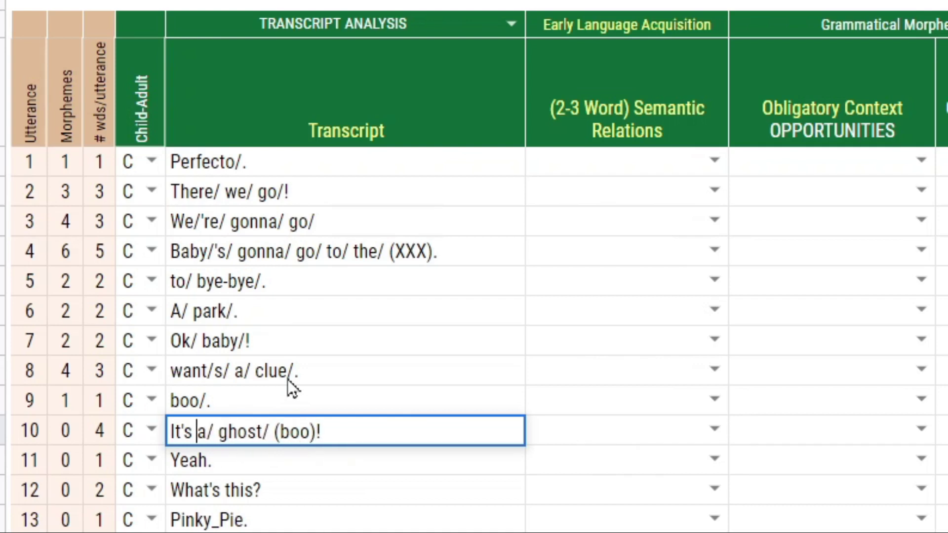
{"action": "type", "text": "/"}
{"action": "key", "text": "Right"}
{"action": "key", "text": "Right"}
{"action": "type", "text": "/"}
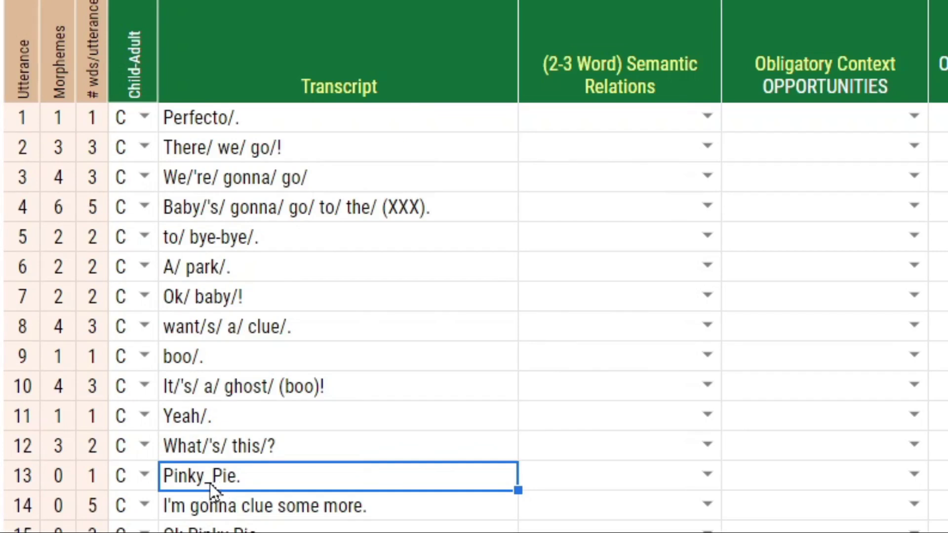
Try spacing, underscore and hyphen variants between Pinky and Pie, ending with Pinky-Pie.
{"action": "double_click", "coordinate": [215, 484]}
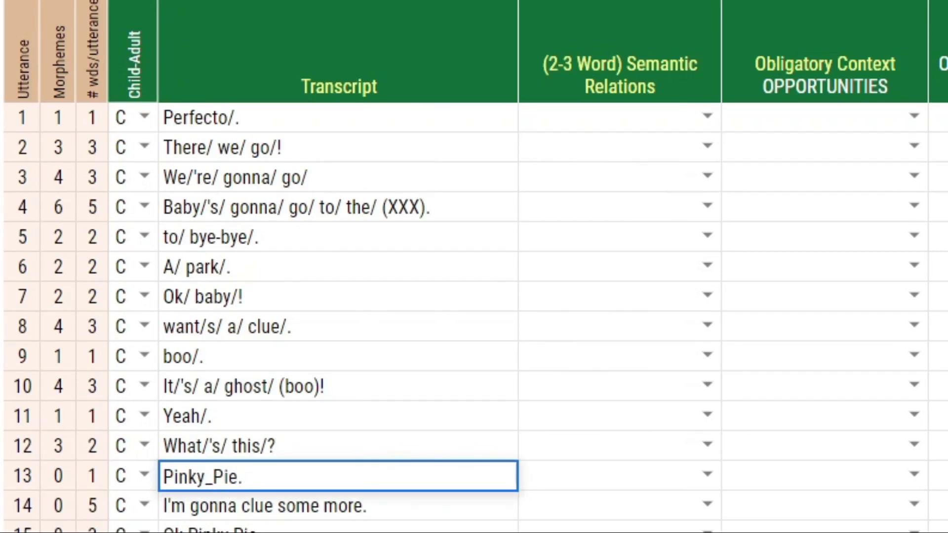
{"action": "key", "text": "BackSpace"}
{"action": "key", "text": "Return"}
{"action": "left_click", "coordinate": [338, 476]}
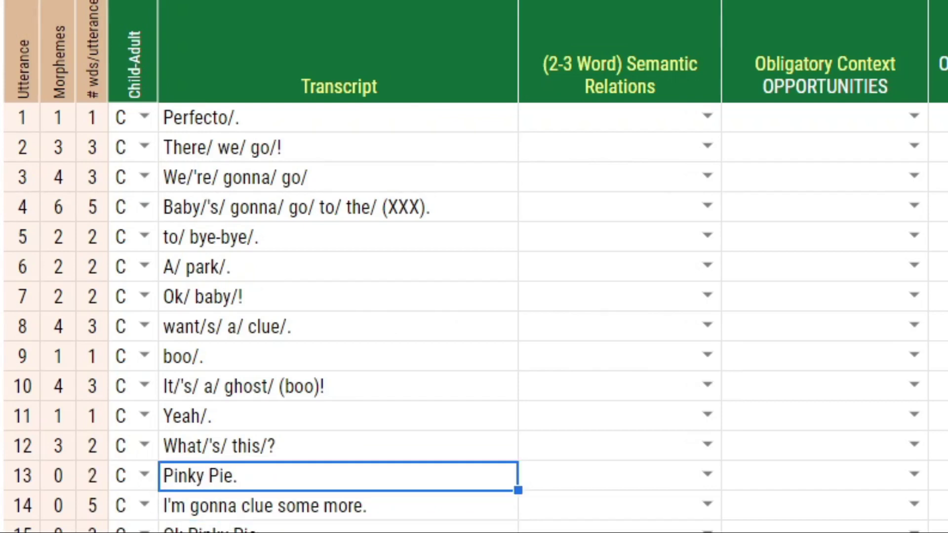
{"action": "double_click", "coordinate": [235, 477]}
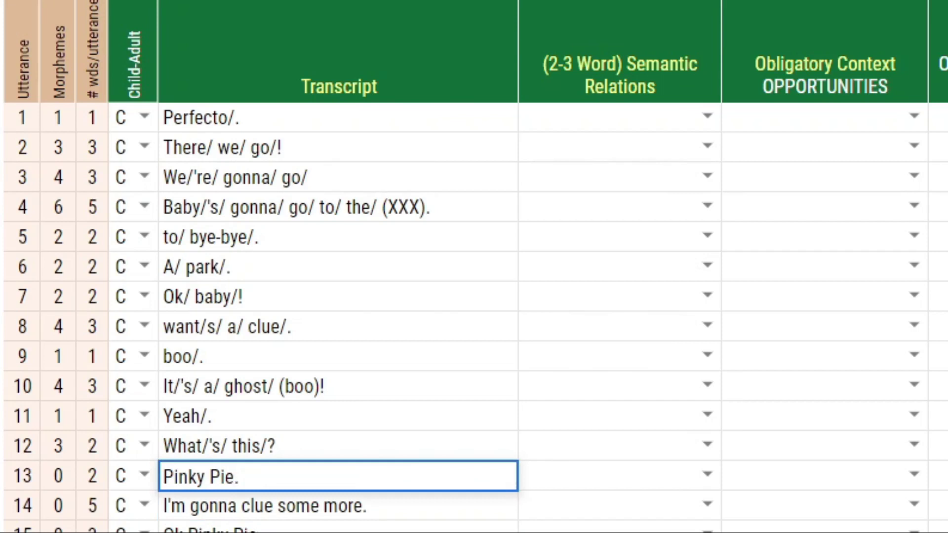
{"action": "type", "text": "/"}
{"action": "left_click", "coordinate": [209, 477]}
{"action": "key", "text": "BackSpace"}
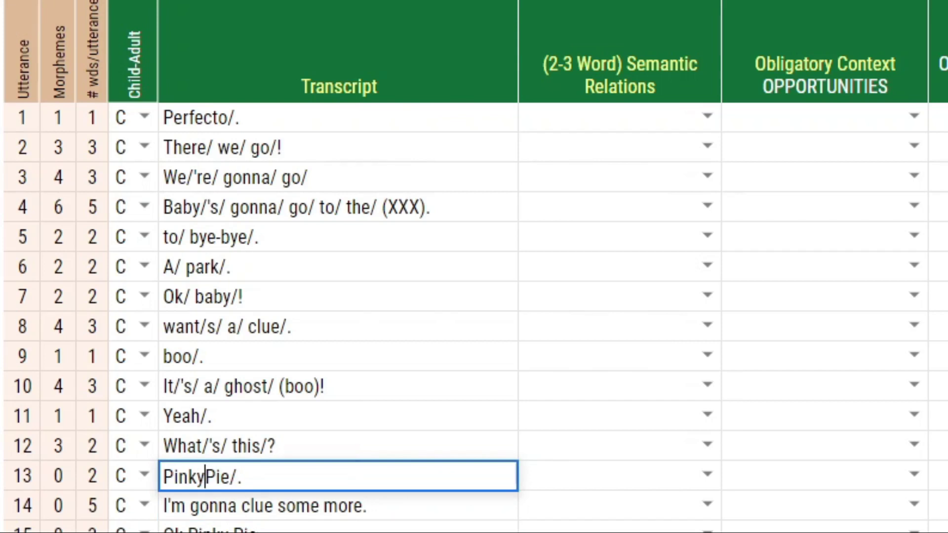
{"action": "type", "text": "-"}
{"action": "key", "text": "BackSpace"}
{"action": "type", "text": "_"}
{"action": "key", "text": "BackSpace"}
{"action": "type", "text": "-"}
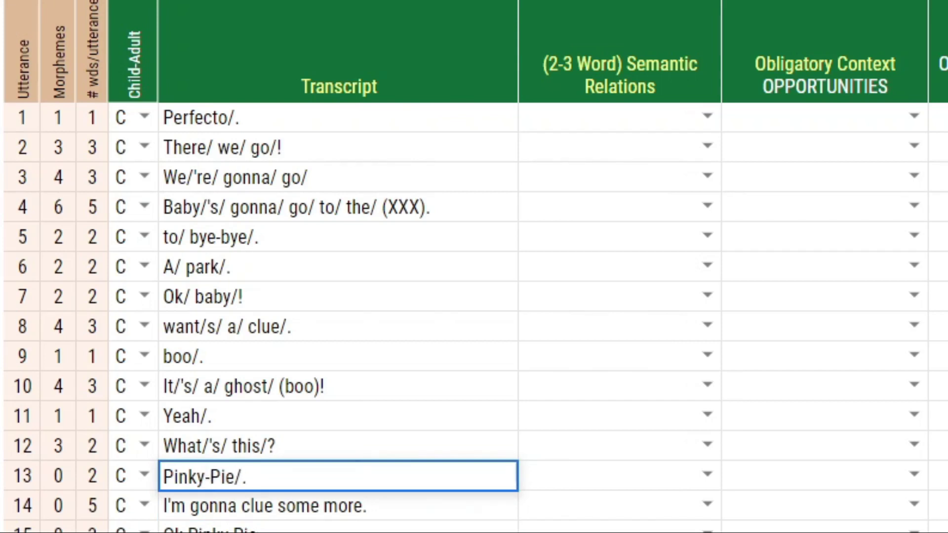
{"action": "key", "text": "Return"}
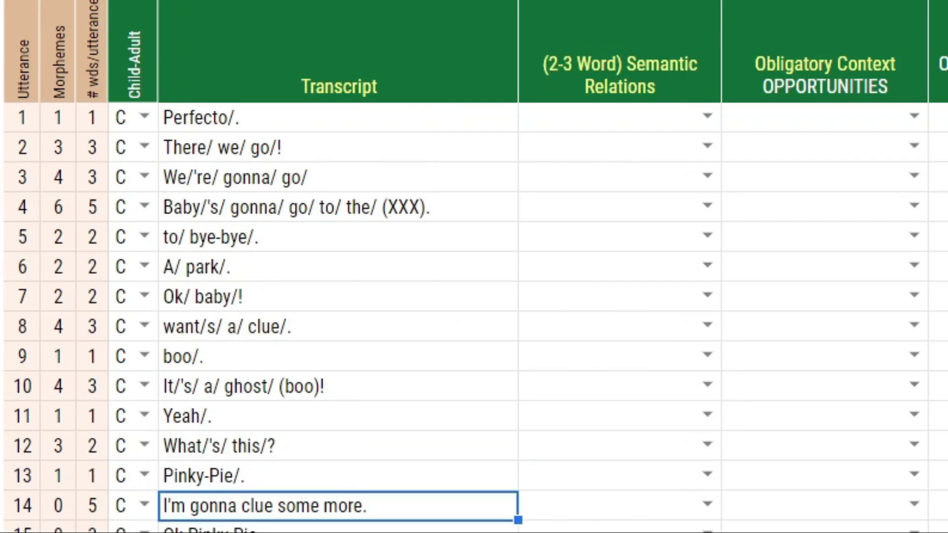
Replace the hyphen with an underscore so utterance 13 reads Pinky_Pie/., then verify it.
{"action": "left_click", "coordinate": [337, 476]}
{"action": "key", "text": "Return"}
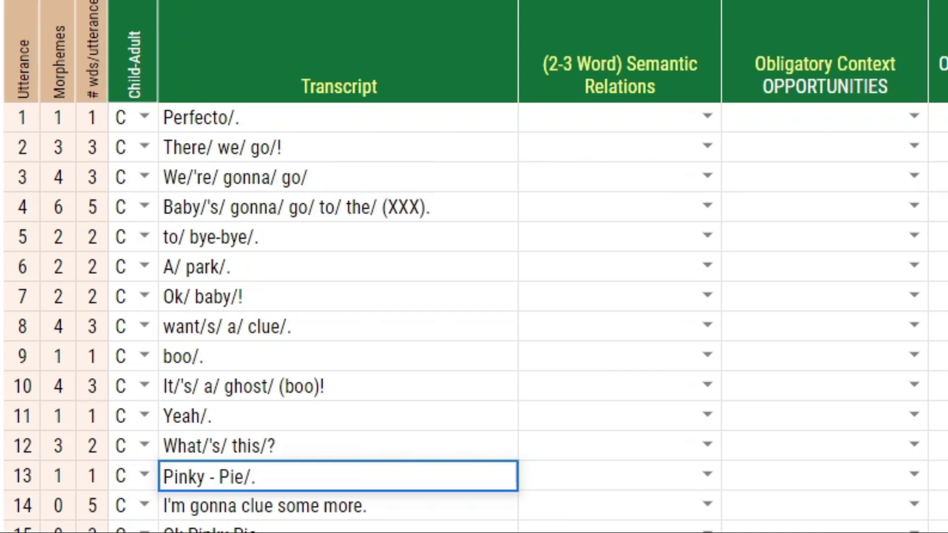
{"action": "key", "text": "Return"}
{"action": "left_click", "coordinate": [338, 476]}
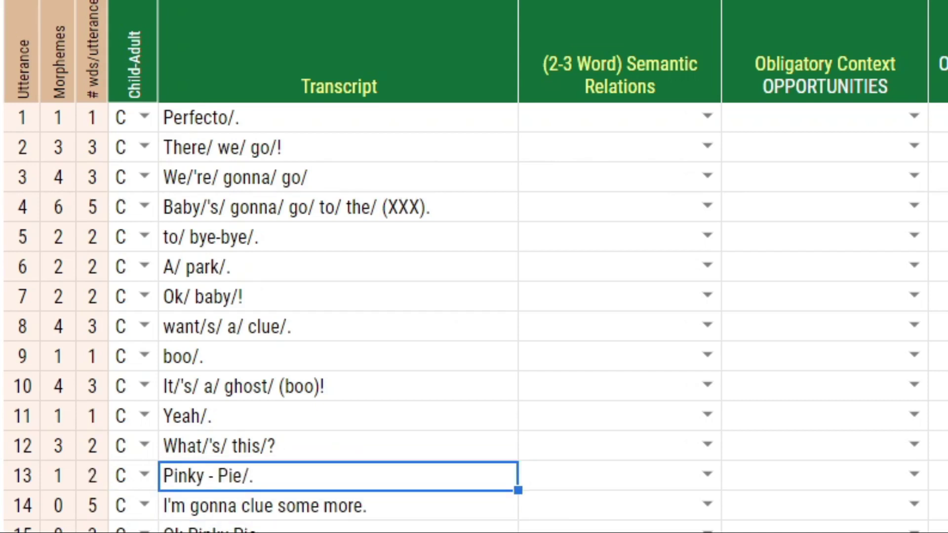
{"action": "key", "text": "Return"}
{"action": "key", "text": "Left"}
{"action": "key", "text": "Left"}
{"action": "key", "text": "Left"}
{"action": "key", "text": "Left"}
{"action": "key", "text": "Left"}
{"action": "key", "text": "BackSpace"}
{"action": "key", "text": "Left"}
{"action": "key", "text": "BackSpace"}
{"action": "key", "text": "shift+Right"}
{"action": "type", "text": "_"}
{"action": "key", "text": "Return"}
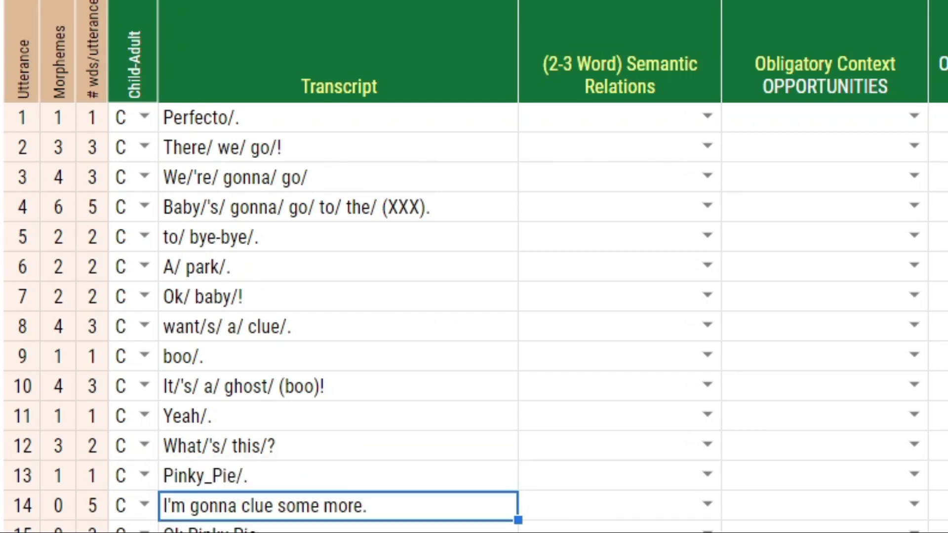
{"action": "double_click", "coordinate": [205, 475]}
{"action": "key", "text": "End"}
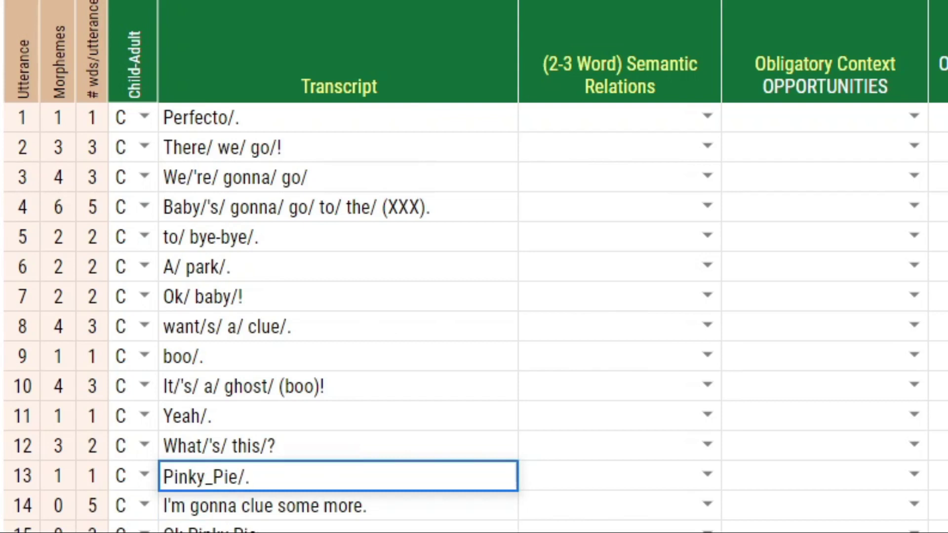
{"action": "key", "text": "Return"}
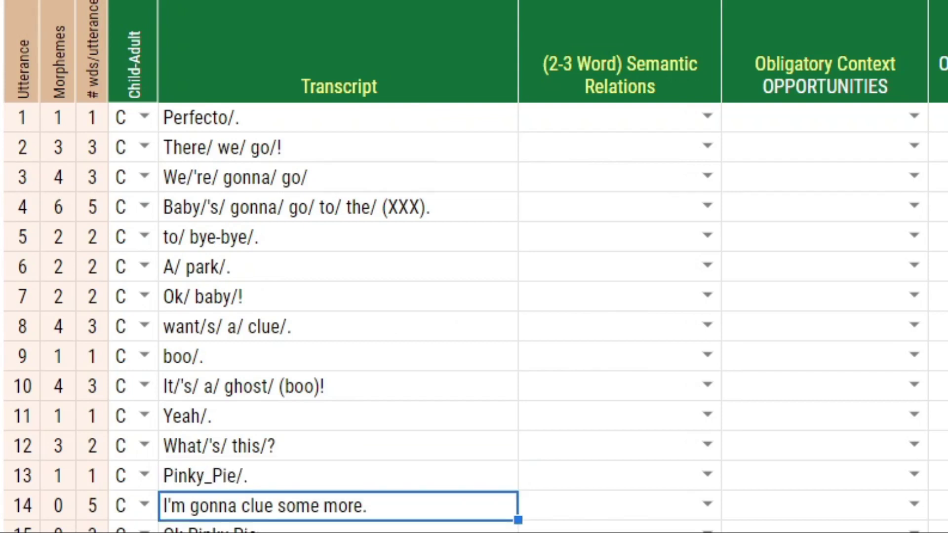
Step through utterances 14, 15 and 17, checking utterance 17's morpheme count.
{"action": "key", "text": "Return"}
{"action": "key", "text": "Return"}
{"action": "key", "text": "Return"}
{"action": "key", "text": "Home"}
{"action": "key", "text": "Right"}
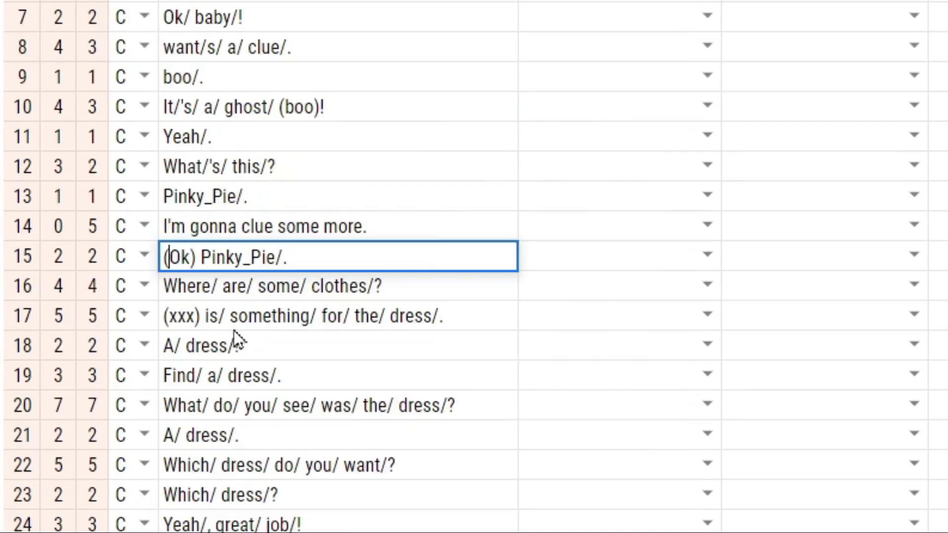
{"action": "key", "text": "Return"}
{"action": "key", "text": "Return"}
{"action": "key", "text": "Return"}
{"action": "key", "text": "Return"}
{"action": "key", "text": "Home"}
{"action": "key", "text": "Right"}
{"action": "key", "text": "Right"}
{"action": "key", "text": "Right"}
{"action": "key", "text": "Right"}
{"action": "key", "text": "Right"}
{"action": "key", "text": "Return"}
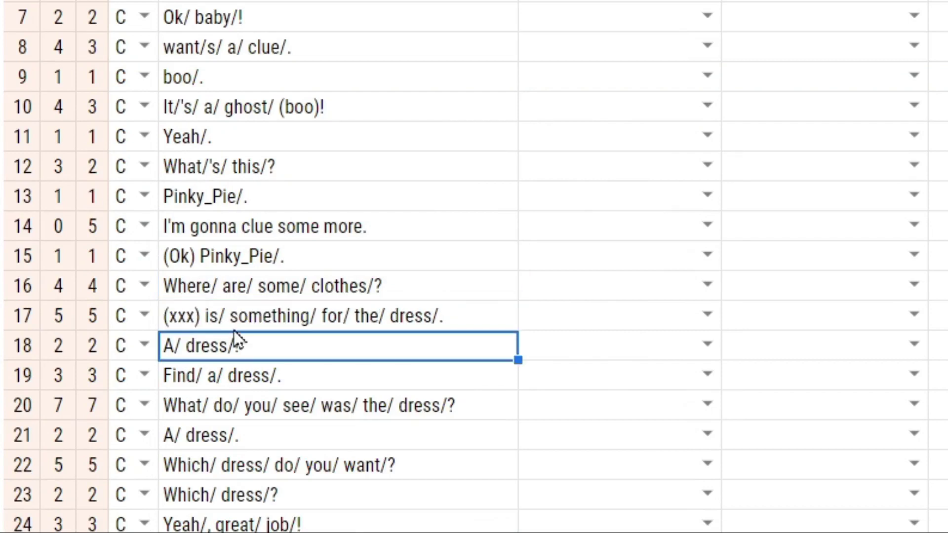
{"action": "left_click", "coordinate": [234, 328]}
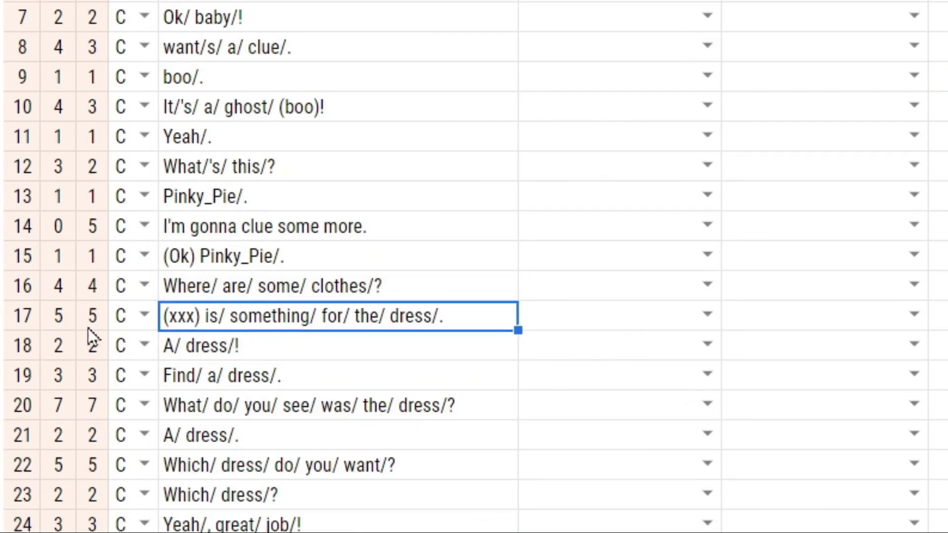
{"action": "left_click", "coordinate": [89, 328]}
{"action": "left_click", "coordinate": [210, 323]}
Select and compare the transcripts of utterances 29 and 30.
{"action": "scroll", "coordinate": [221, 325], "scroll_direction": "down", "scroll_amount": 5}
{"action": "left_click_drag", "start_coordinate": [217, 209], "coordinate": [214, 188]}
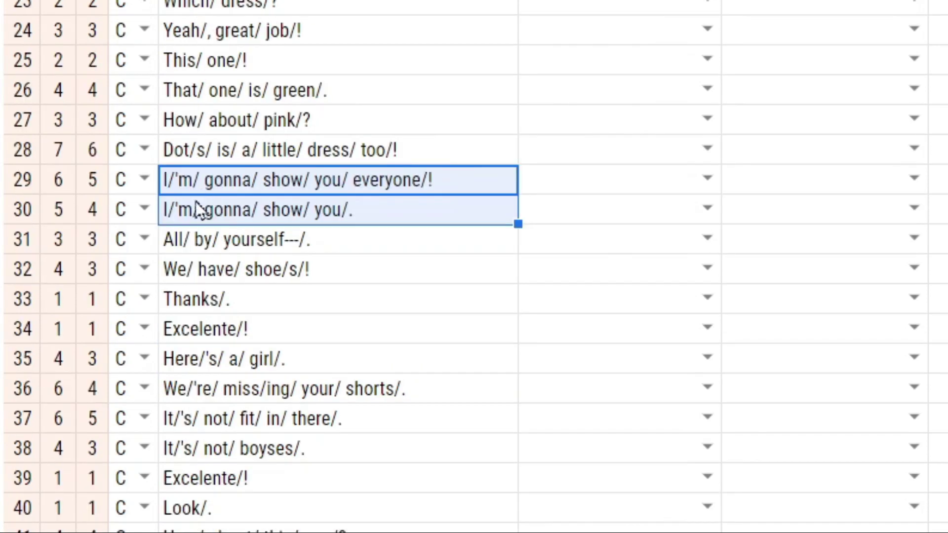
{"action": "left_click", "coordinate": [173, 208]}
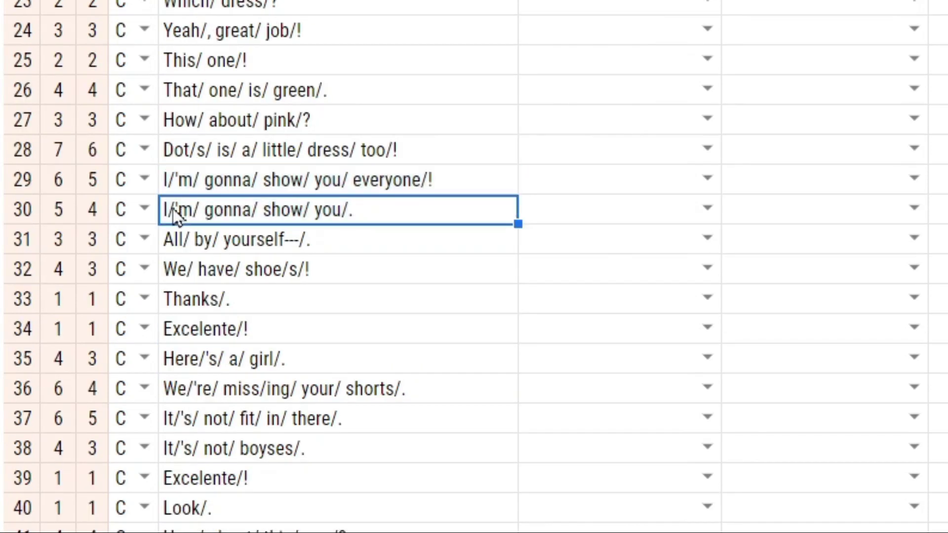
{"action": "left_click", "coordinate": [18, 178]}
{"action": "left_click", "coordinate": [22, 215]}
{"action": "left_click_drag", "start_coordinate": [209, 186], "coordinate": [213, 209]}
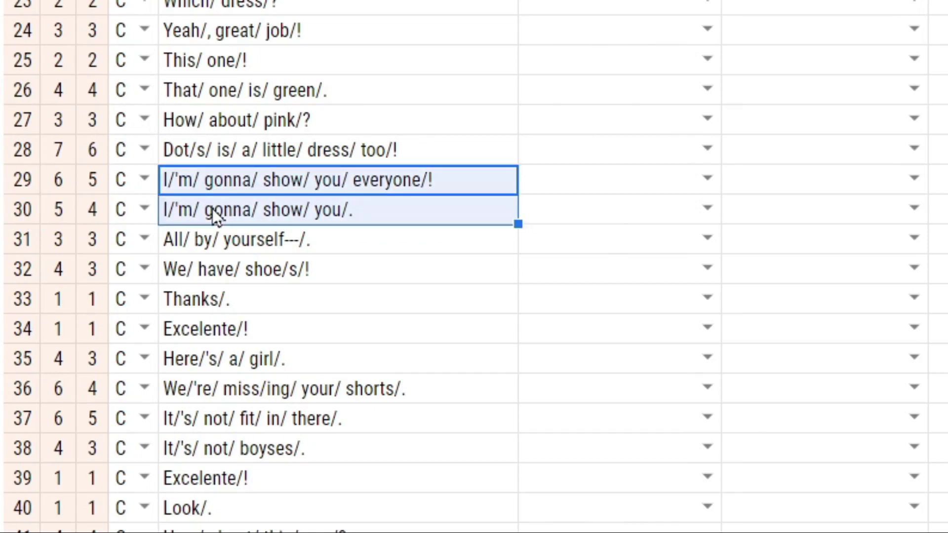
Change utterance 31's ending from yourself---/. to yourself/ (xxx).
{"action": "double_click", "coordinate": [313, 246]}
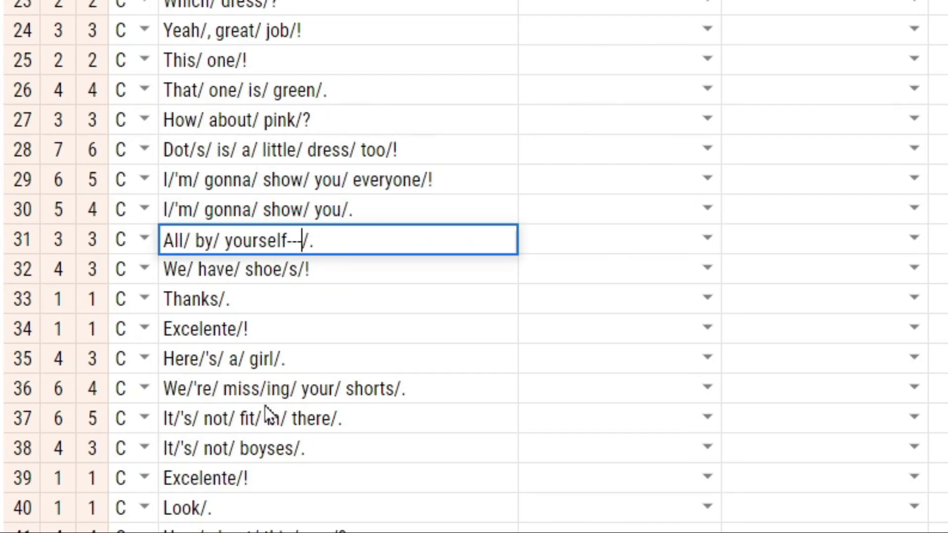
{"action": "key", "text": "BackSpace"}
{"action": "key", "text": "BackSpace"}
{"action": "key", "text": "Right"}
{"action": "type", "text": "(xxx)"}
{"action": "key", "text": "Return"}
Edit utterance 49 so bathing counts as one morpheme, giving 5 morphemes.
{"action": "key", "text": "Down"}
{"action": "key", "text": "Down"}
{"action": "key", "text": "Down"}
{"action": "key", "text": "Down"}
{"action": "key", "text": "Down"}
{"action": "key", "text": "Down"}
{"action": "key", "text": "Down"}
{"action": "key", "text": "Down"}
{"action": "key", "text": "Down"}
{"action": "key", "text": "Down"}
{"action": "key", "text": "Down"}
{"action": "key", "text": "Down"}
{"action": "key", "text": "Down"}
{"action": "key", "text": "Down"}
{"action": "key", "text": "Down"}
{"action": "key", "text": "Down"}
{"action": "key", "text": "Down"}
{"action": "double_click", "coordinate": [300, 453]}
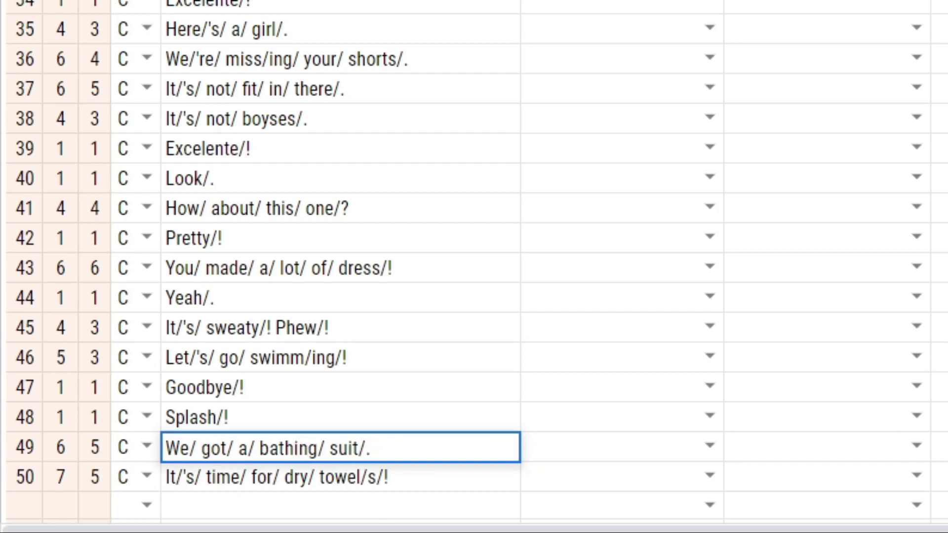
{"action": "key", "text": "Return"}
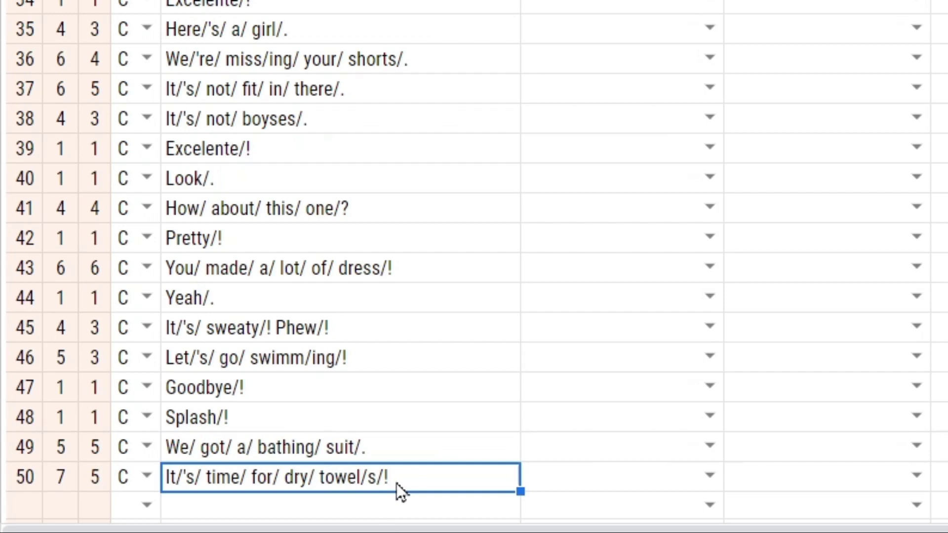
{"action": "scroll", "coordinate": [436, 469], "scroll_direction": "up", "scroll_amount": 15}
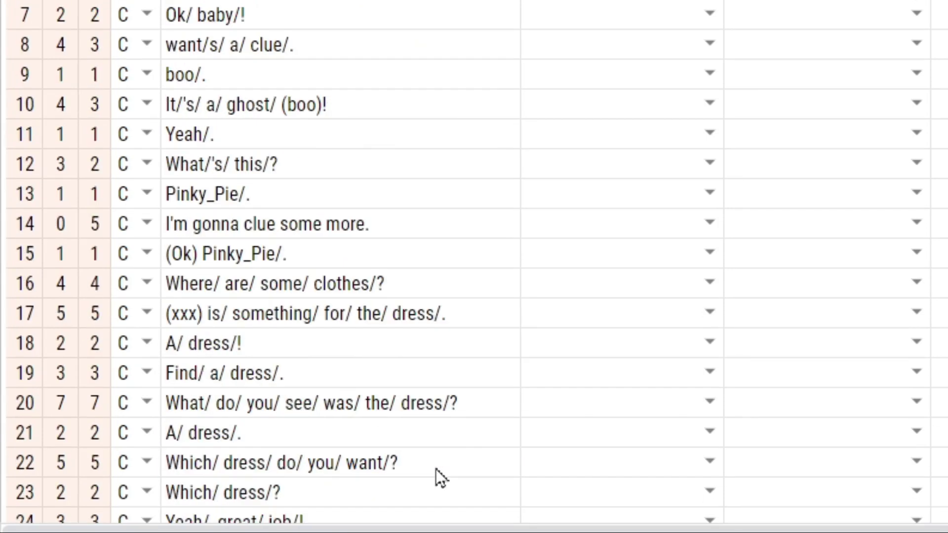
{"action": "scroll", "coordinate": [435, 470], "scroll_direction": "up", "scroll_amount": 3}
{"action": "scroll", "coordinate": [436, 469], "scroll_direction": "down", "scroll_amount": 13}
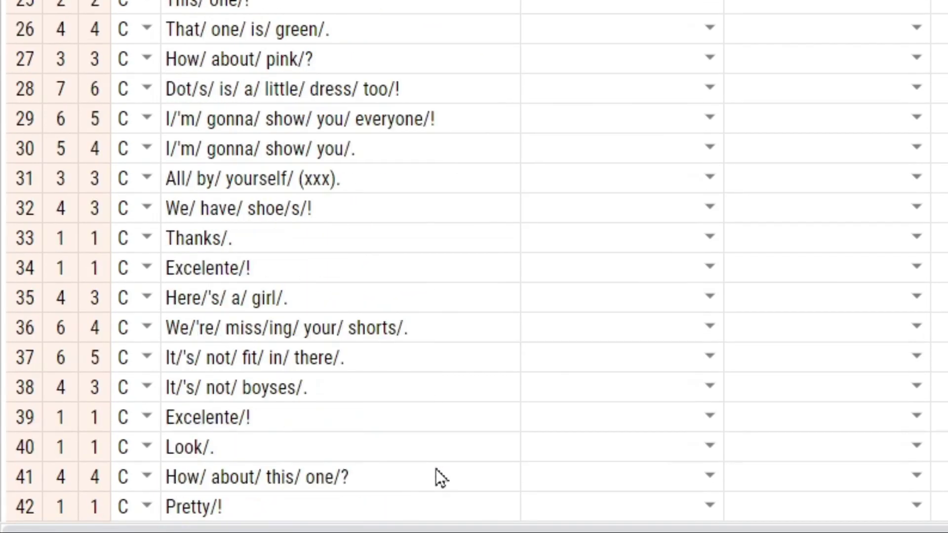
{"action": "scroll", "coordinate": [375, 192], "scroll_direction": "up", "scroll_amount": 13}
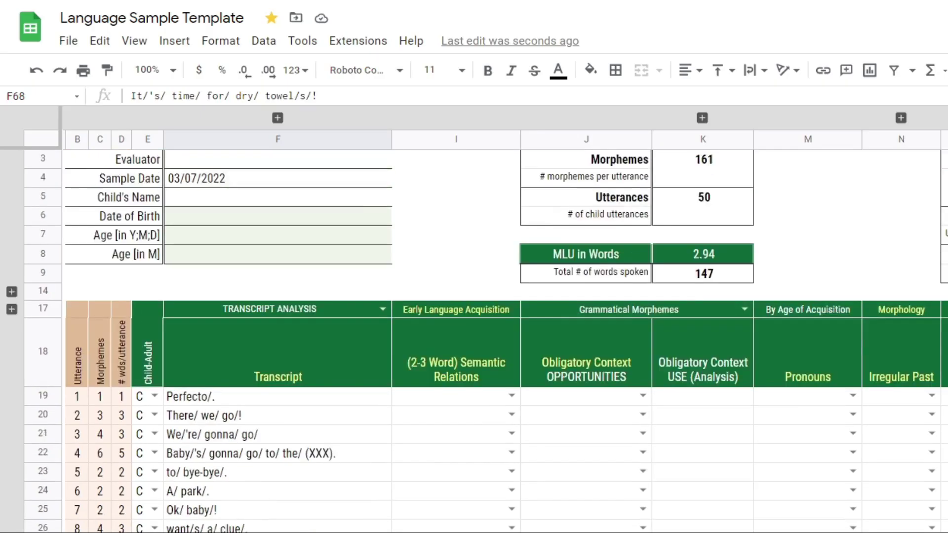
{"action": "scroll", "coordinate": [297, 520], "scroll_direction": "up", "scroll_amount": 1}
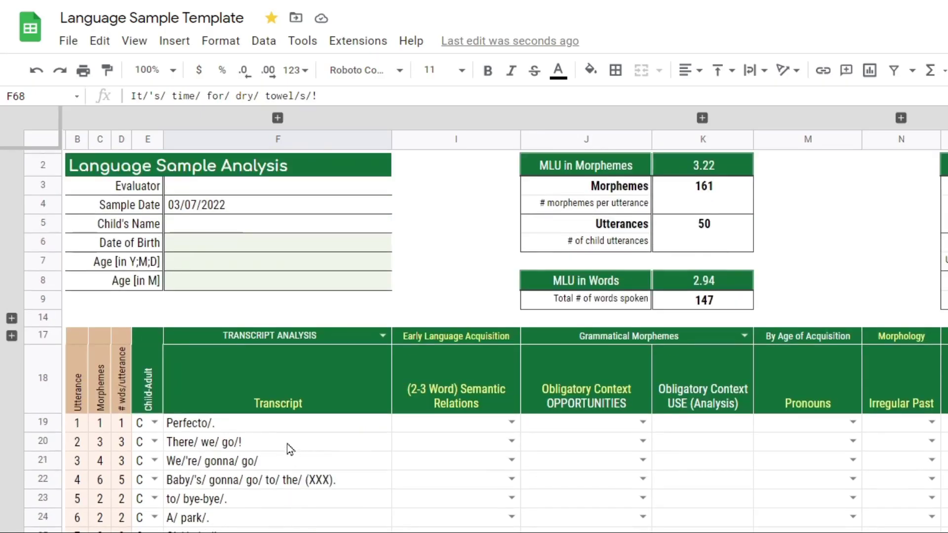
{"action": "mouse_move", "coordinate": [288, 447]}
{"action": "left_mouse_down"}
{"action": "mouse_move", "coordinate": [280, 441]}
{"action": "mouse_move", "coordinate": [280, 461]}
{"action": "left_mouse_up"}
{"action": "left_click_drag", "start_coordinate": [278, 504], "coordinate": [280, 532]}
{"action": "left_click", "coordinate": [280, 532]}
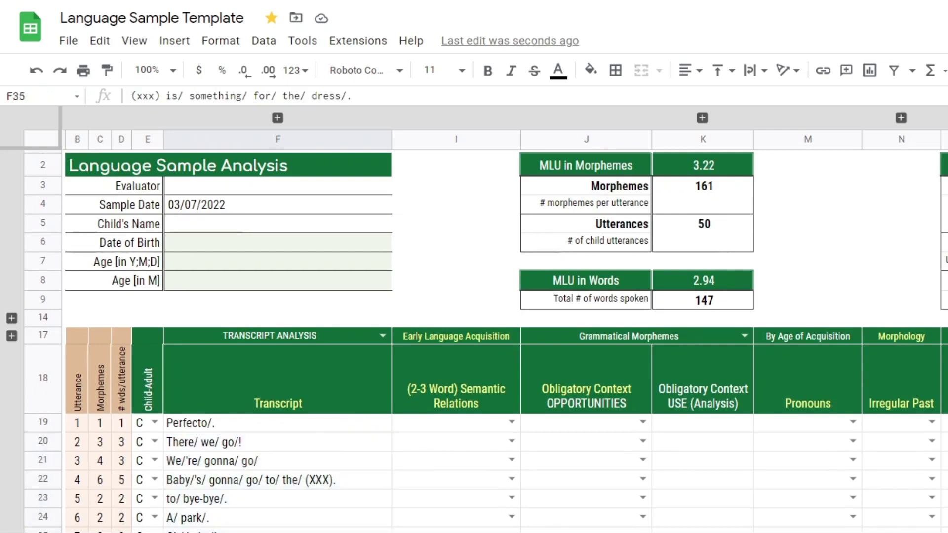
{"action": "left_click", "coordinate": [271, 532]}
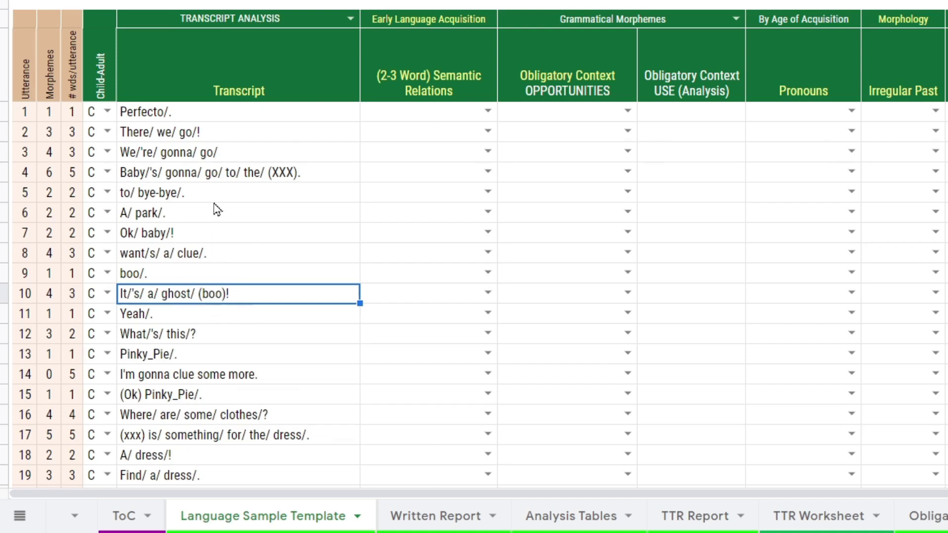
Recode utterance 3, replacing the (g-g-g) insertion with '(I'm gonna I'm gonna) I/' at the start.
{"action": "left_click", "coordinate": [202, 156]}
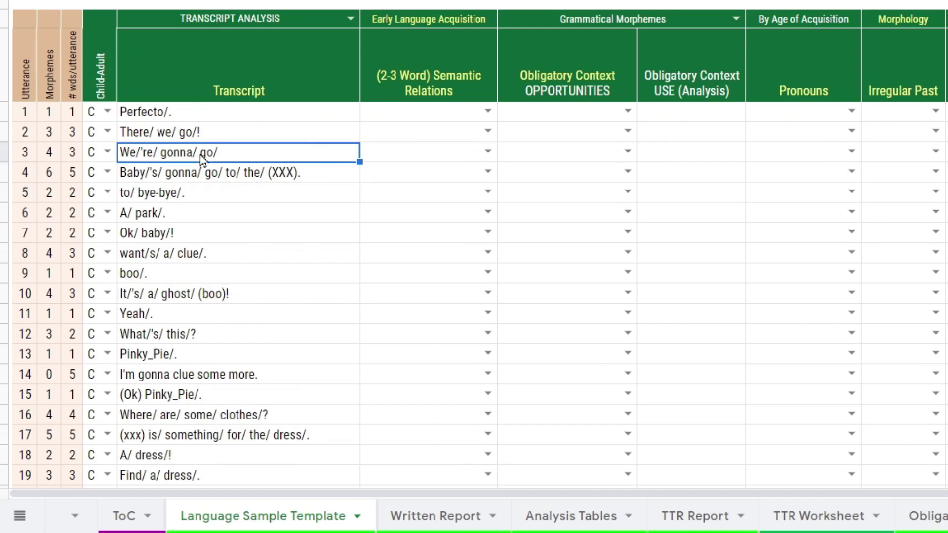
{"action": "double_click", "coordinate": [200, 154]}
{"action": "type", "text": "( "}
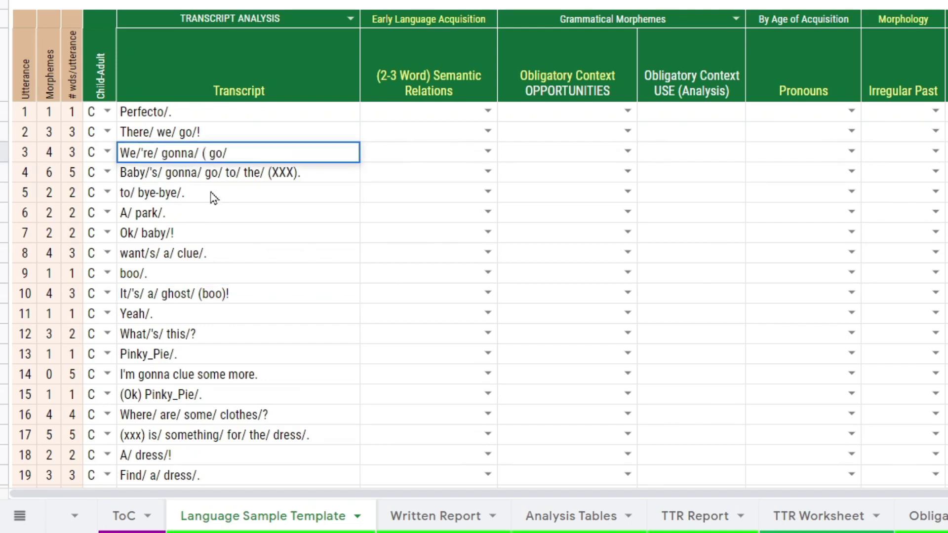
{"action": "type", "text": "g-g-g"}
{"action": "type", "text": ")"}
{"action": "key", "text": "Return"}
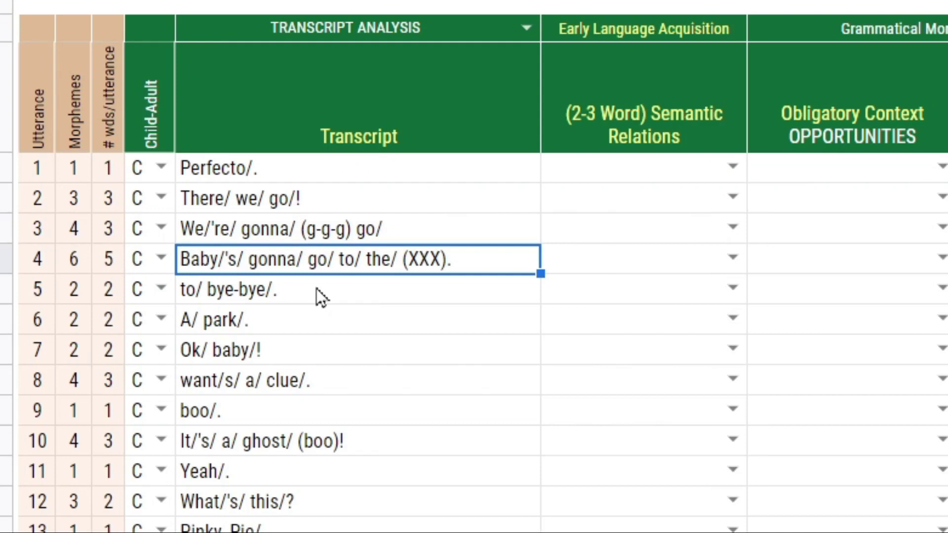
{"action": "key", "text": "Up"}
{"action": "key", "text": "Return"}
{"action": "key", "text": "Left"}
{"action": "key", "text": "Left"}
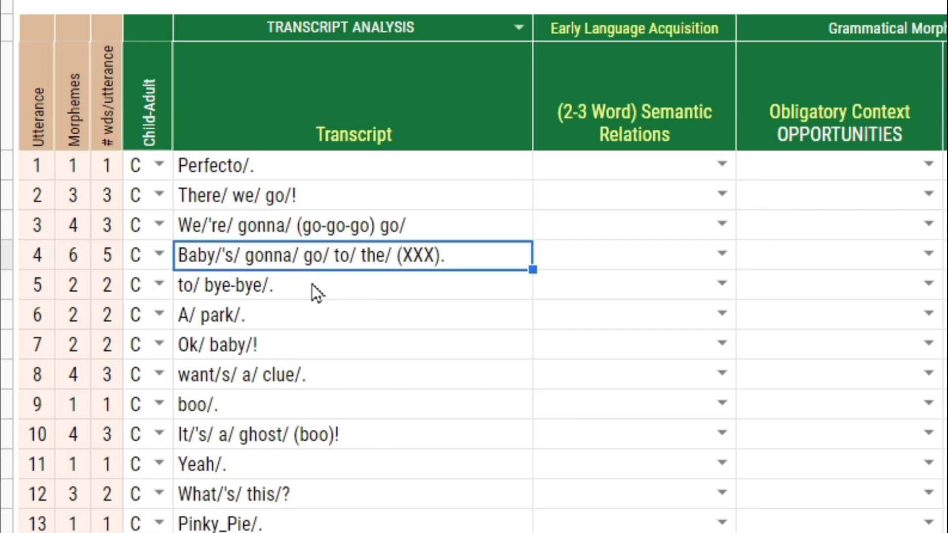
{"action": "key", "text": "Up"}
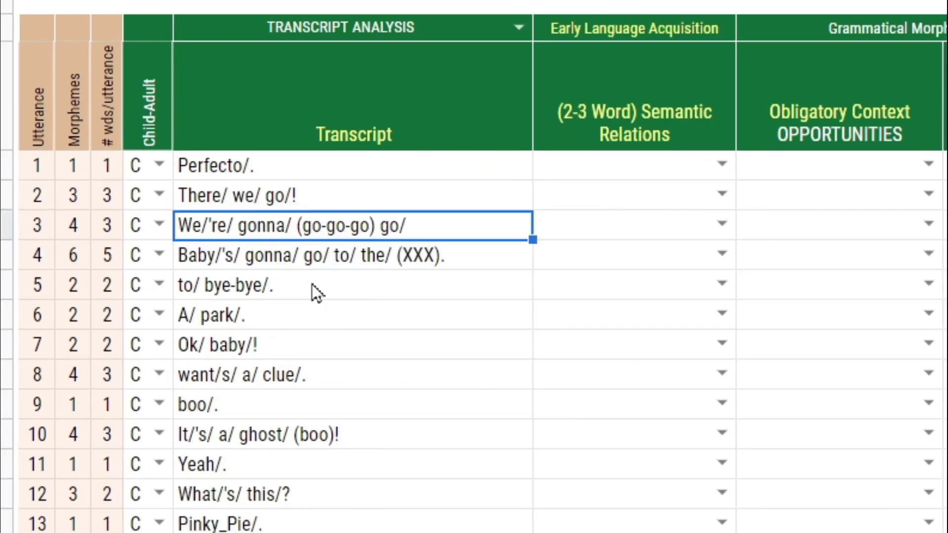
{"action": "key", "text": "Return"}
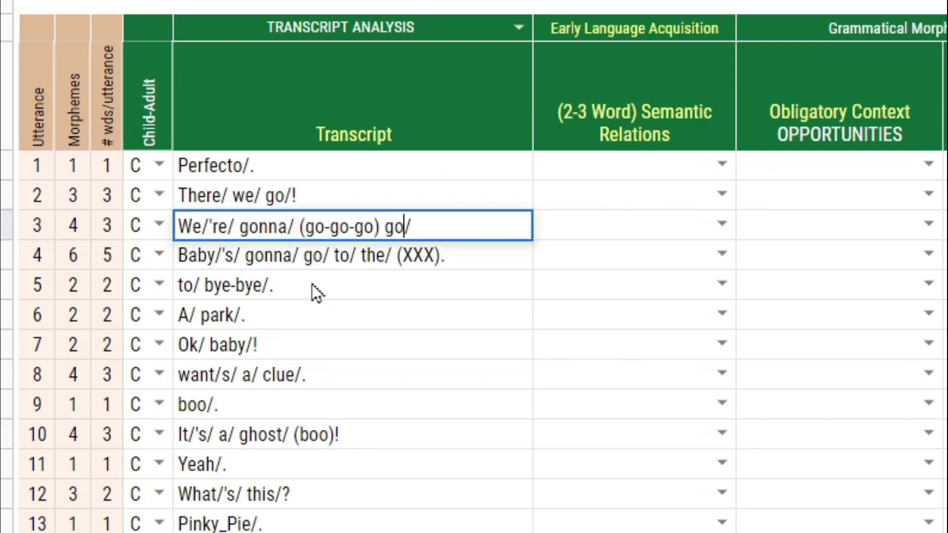
{"action": "key", "text": "shift+Left"}
{"action": "key", "text": "Left"}
{"action": "key", "text": "Left"}
{"action": "key", "text": "Left"}
{"action": "key", "text": "Left"}
{"action": "key", "text": "Left"}
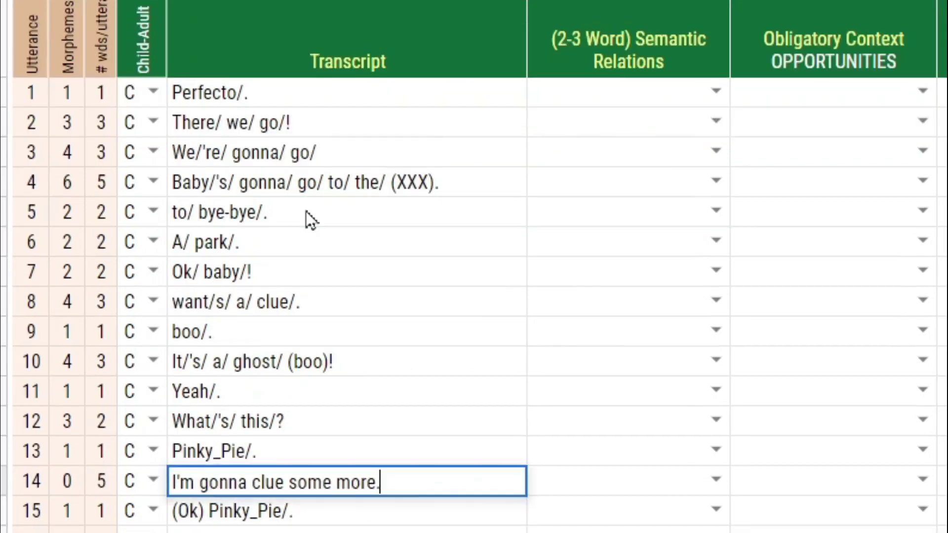
{"action": "key", "text": "Home"}
{"action": "type", "text": "(I'm"}
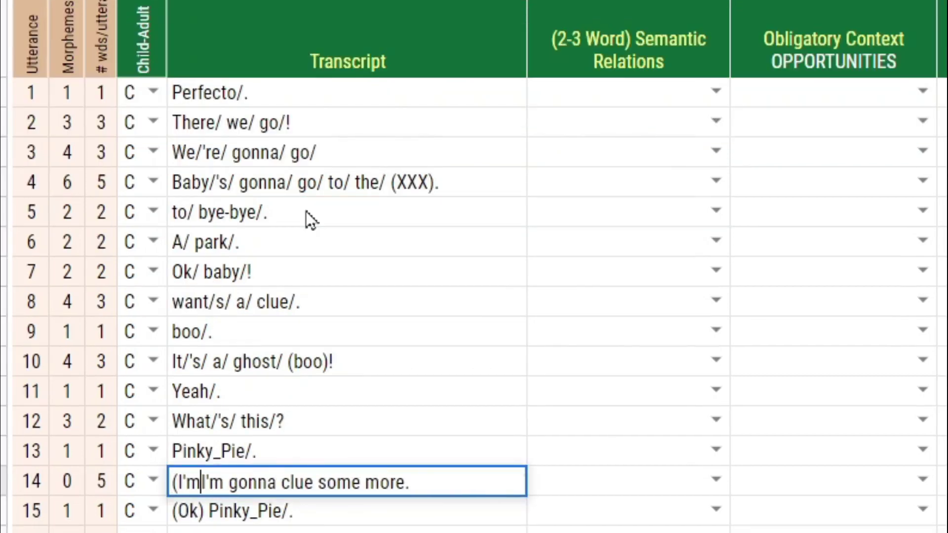
{"action": "type", "text": " gonn"}
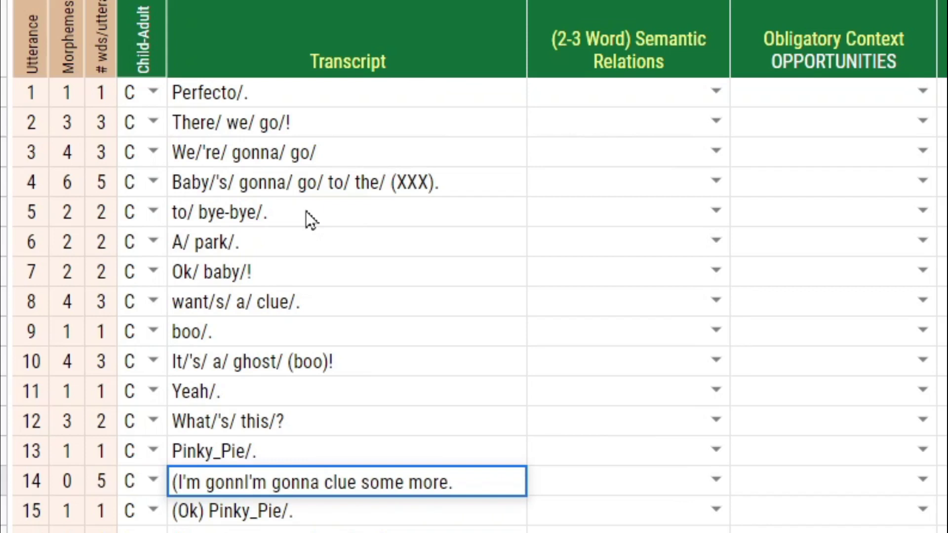
{"action": "type", "text": "a I'm gonna) I/"}
Add slashes after utterance 14's words so it scores 6 morphemes.
{"action": "key", "text": "Right"}
{"action": "key", "text": "Right"}
{"action": "key", "text": "slash"}
{"action": "key", "text": "Right"}
{"action": "key", "text": "Right"}
{"action": "key", "text": "Right"}
{"action": "key", "text": "Right"}
{"action": "key", "text": "Right"}
{"action": "key", "text": "Right"}
{"action": "key", "text": "slash"}
{"action": "key", "text": "Right"}
{"action": "key", "text": "Right"}
{"action": "key", "text": "Right"}
{"action": "key", "text": "Right"}
{"action": "key", "text": "Right"}
{"action": "key", "text": "slash"}
{"action": "key", "text": "Right"}
{"action": "key", "text": "Right"}
{"action": "key", "text": "Right"}
{"action": "key", "text": "Right"}
{"action": "key", "text": "Right"}
{"action": "key", "text": "slash"}
{"action": "key", "text": "Right"}
{"action": "key", "text": "Right"}
{"action": "key", "text": "Right"}
{"action": "key", "text": "Right"}
{"action": "key", "text": "Right"}
{"action": "key", "text": "slash"}
{"action": "left_click", "coordinate": [352, 500]}
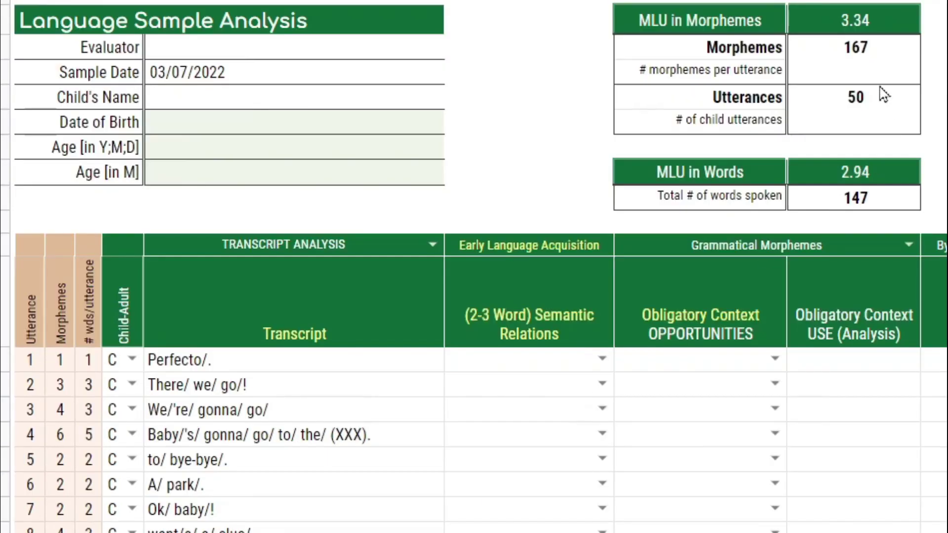
{"action": "left_click", "coordinate": [833, 62]}
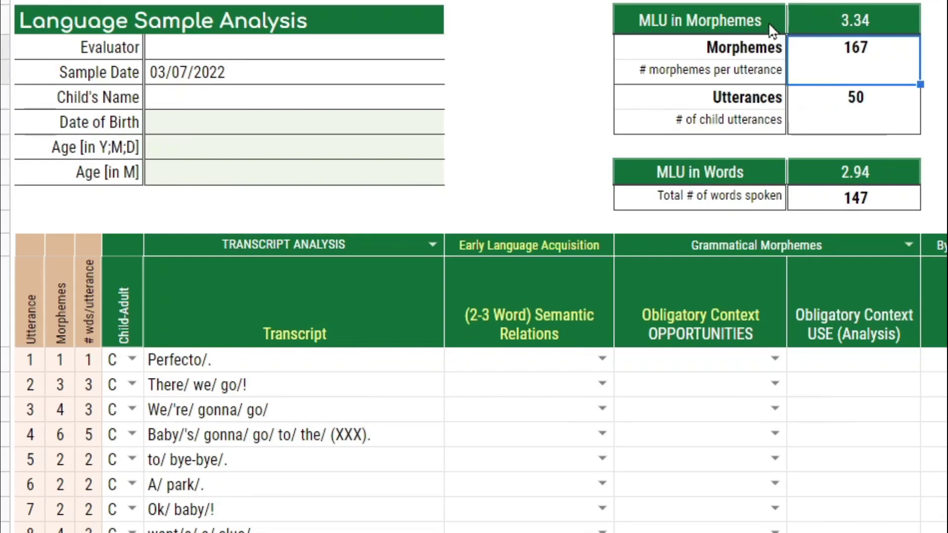
{"action": "left_click_drag", "start_coordinate": [768, 19], "coordinate": [814, 16]}
{"action": "left_click_drag", "start_coordinate": [760, 181], "coordinate": [820, 182]}
{"action": "left_click", "coordinate": [827, 209]}
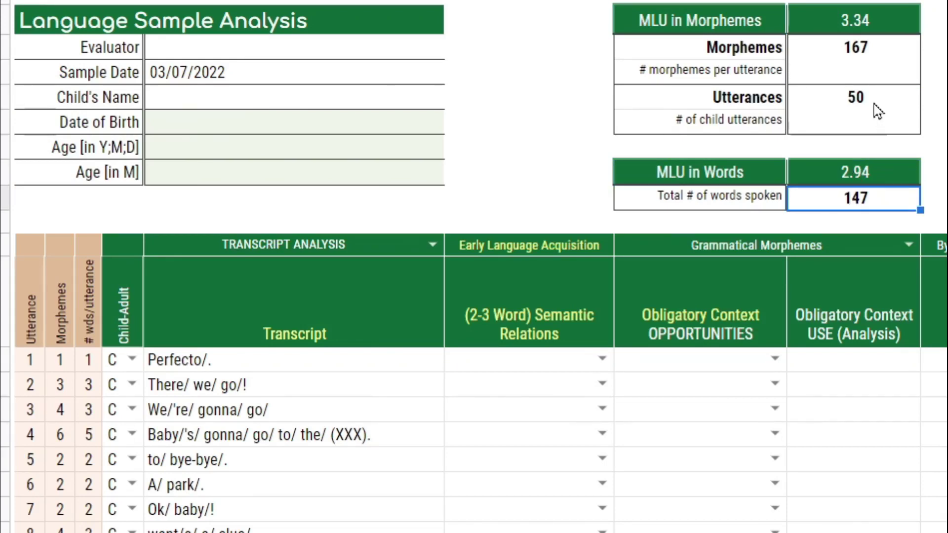
{"action": "left_click", "coordinate": [878, 111]}
{"action": "left_click", "coordinate": [843, 54]}
{"action": "left_click", "coordinate": [844, 202]}
Select the transcript entries from Perfecto/. and expand the hidden coding legend rows.
{"action": "left_click", "coordinate": [296, 362]}
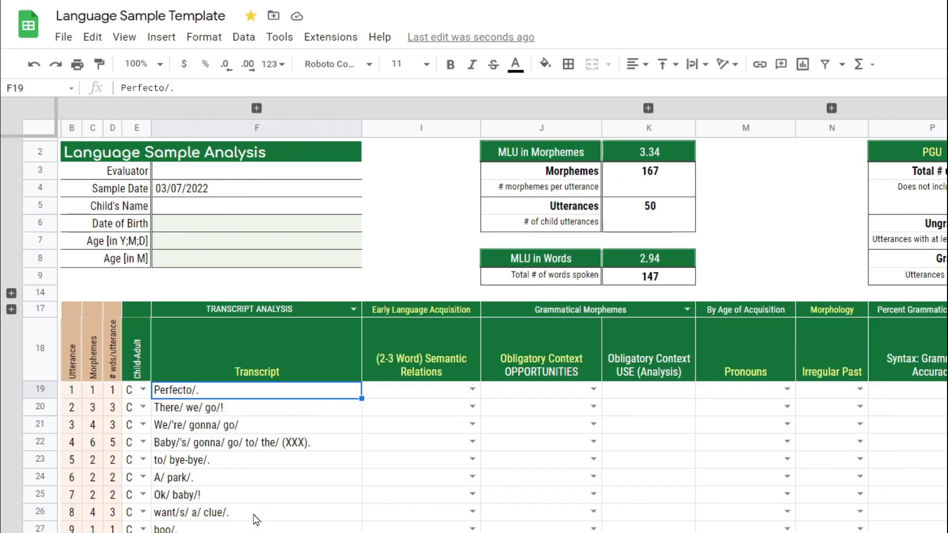
{"action": "key", "text": "shift+Down"}
{"action": "key", "text": "shift+Down"}
{"action": "key", "text": "shift+Down"}
{"action": "key", "text": "shift+Down"}
{"action": "key", "text": "shift+Down"}
{"action": "key", "text": "shift+Down"}
{"action": "key", "text": "shift+Down"}
{"action": "key", "text": "shift+Down"}
{"action": "key", "text": "shift+Down"}
{"action": "key", "text": "shift+Down"}
{"action": "key", "text": "shift+Down"}
{"action": "key", "text": "shift+Down"}
{"action": "key", "text": "shift+Down"}
{"action": "key", "text": "shift+Down"}
{"action": "key", "text": "shift+Down"}
{"action": "key", "text": "shift+Down"}
{"action": "key", "text": "shift+Down"}
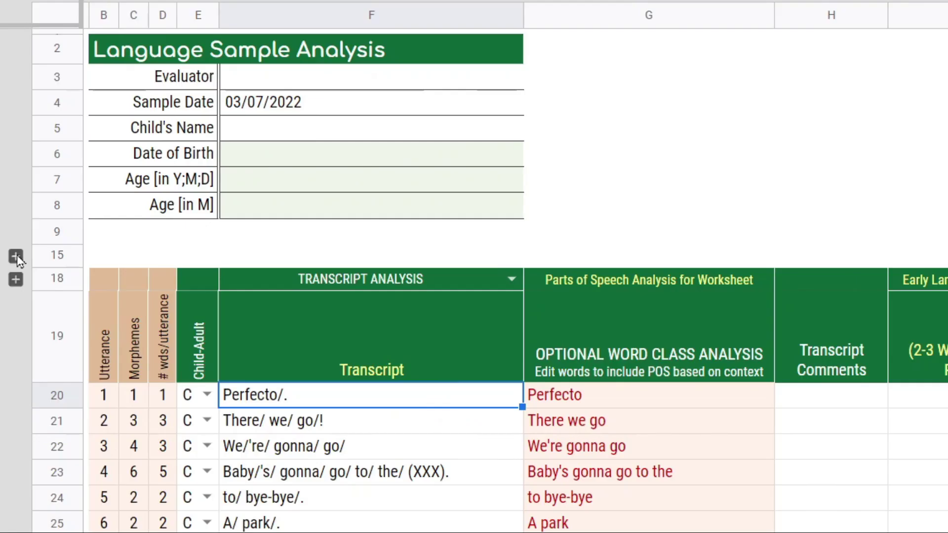
{"action": "left_click", "coordinate": [16, 256]}
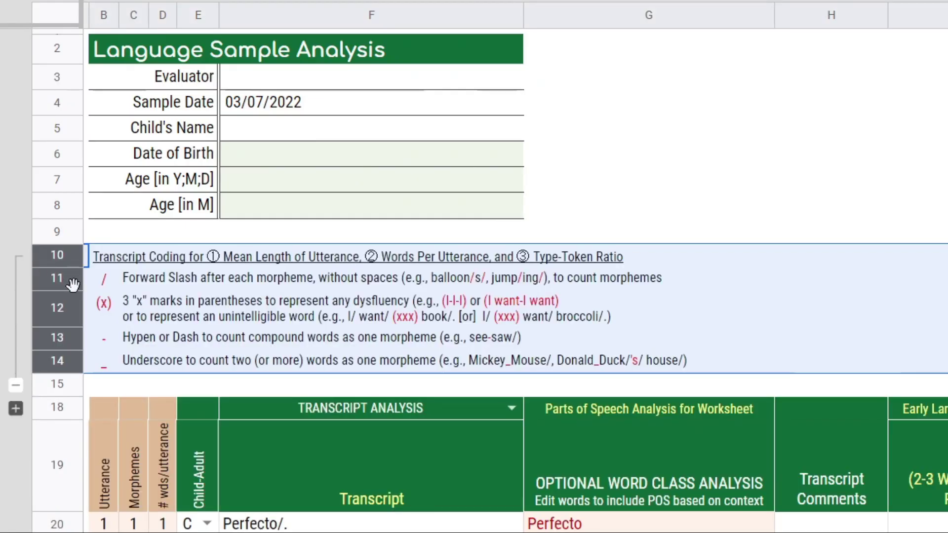
{"action": "left_click", "coordinate": [108, 260]}
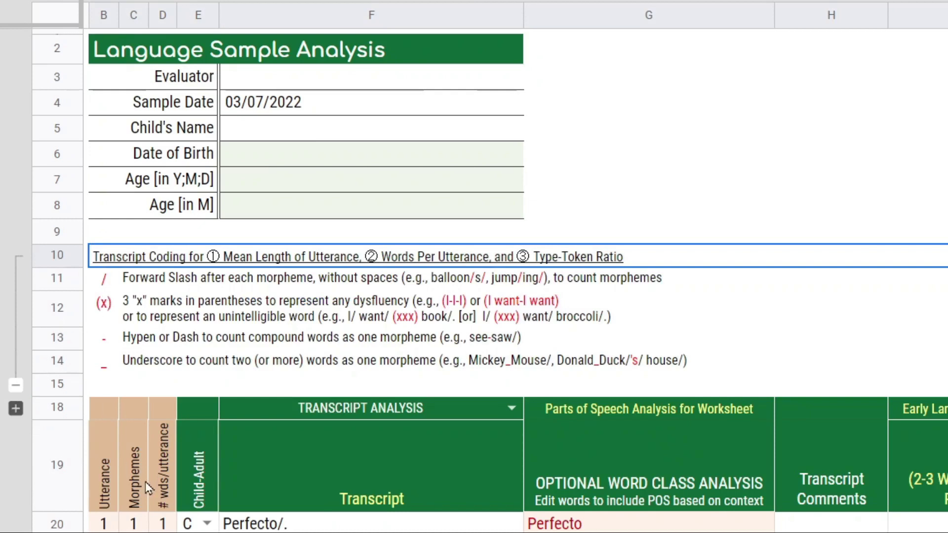
Review the legend's forward slash, (x) dysfluency and unintelligible word rules.
{"action": "left_click", "coordinate": [139, 285]}
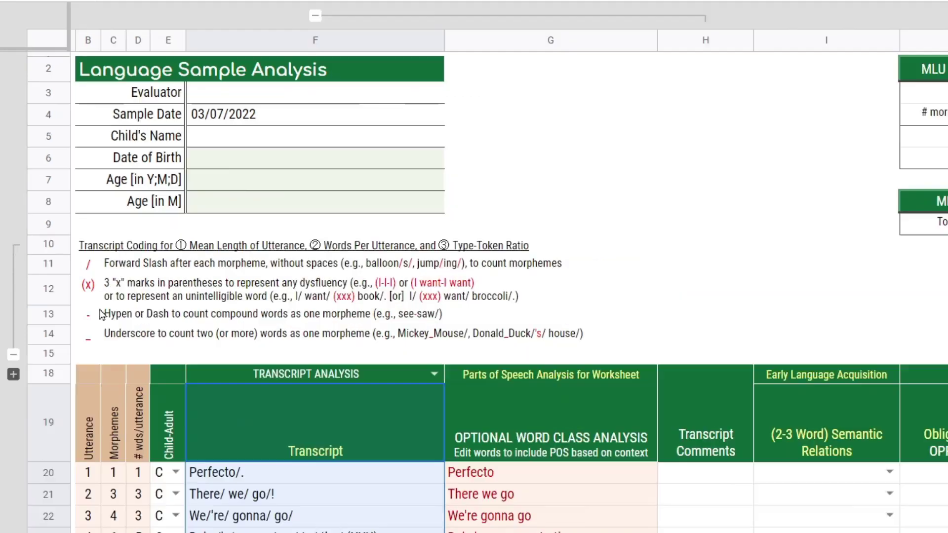
{"action": "left_click", "coordinate": [112, 325]}
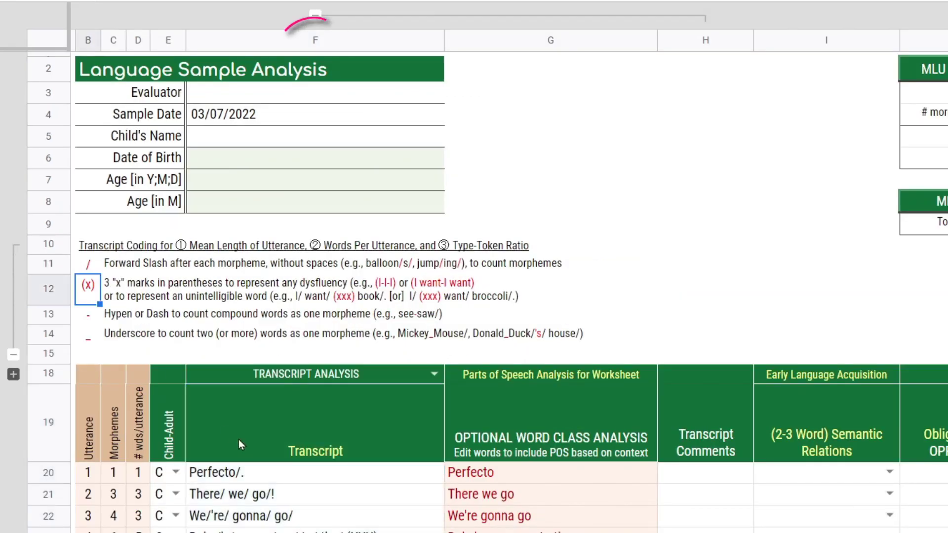
{"action": "left_click", "coordinate": [257, 436]}
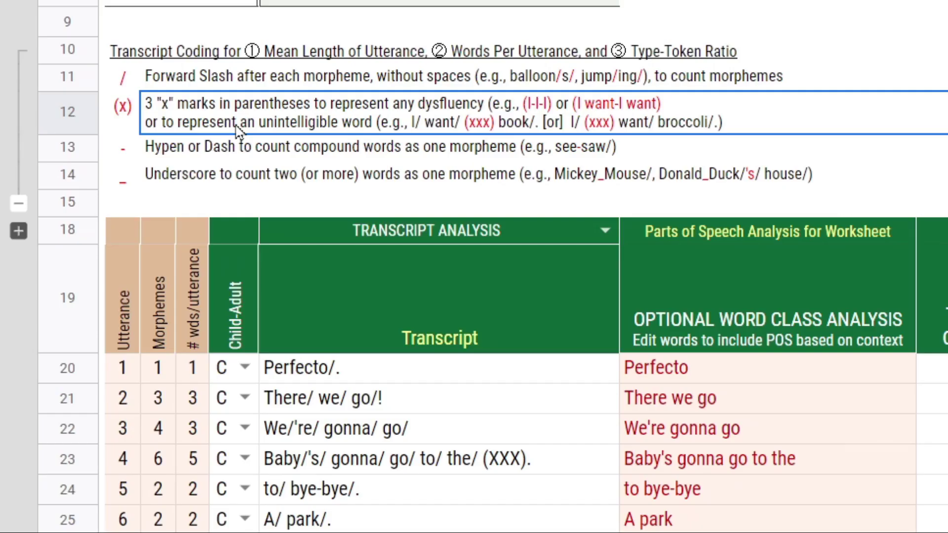
{"action": "left_click", "coordinate": [173, 294]}
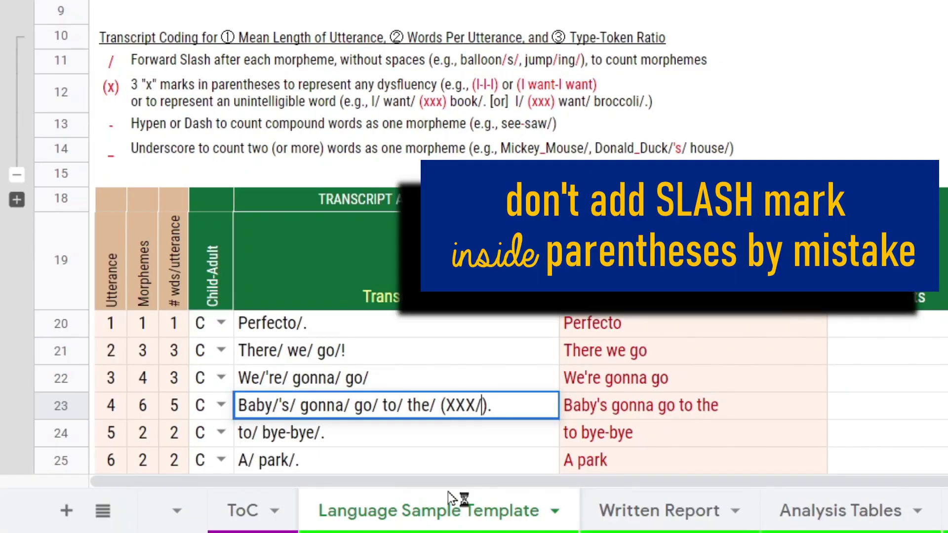
{"action": "key", "text": "Return"}
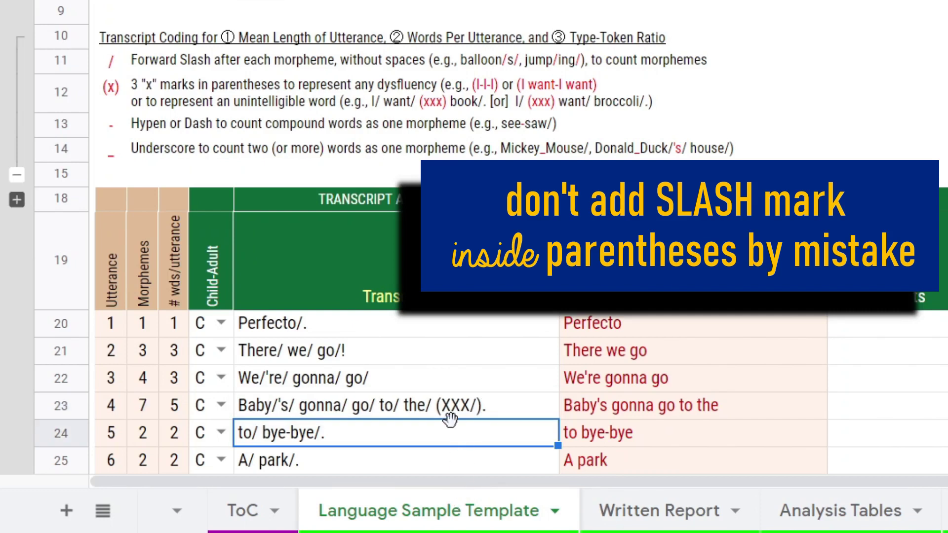
{"action": "left_click", "coordinate": [471, 412]}
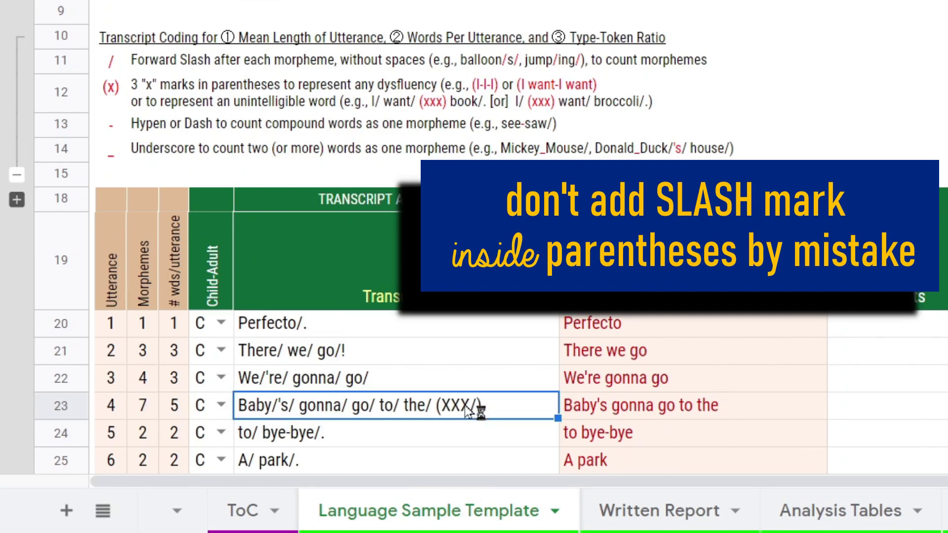
{"action": "double_click", "coordinate": [483, 408]}
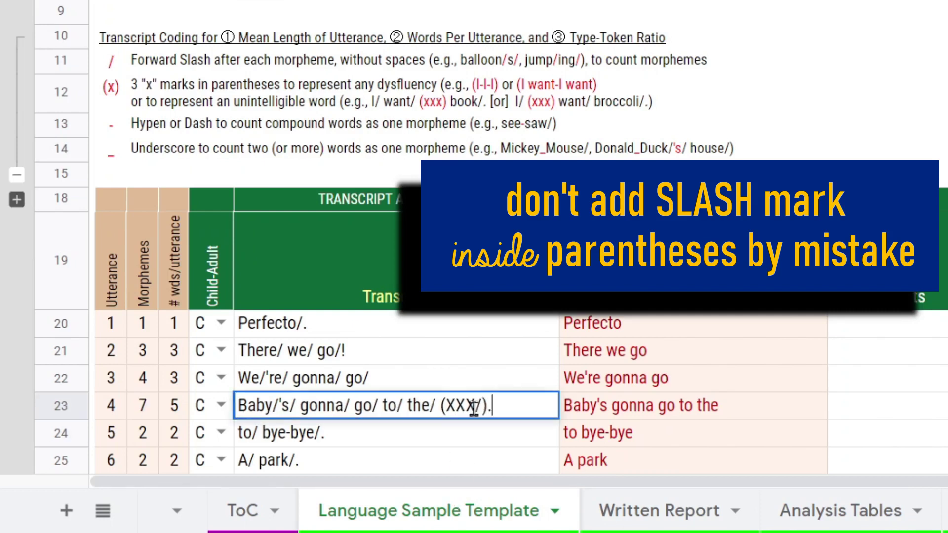
{"action": "key", "text": "BackSpace"}
{"action": "left_click", "coordinate": [463, 384]}
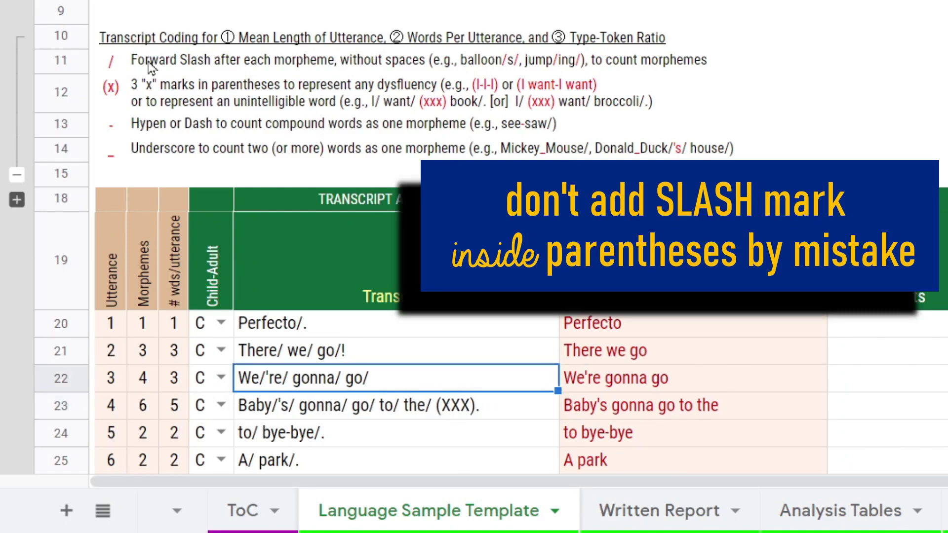
{"action": "left_click", "coordinate": [124, 101]}
{"action": "left_click", "coordinate": [154, 97]}
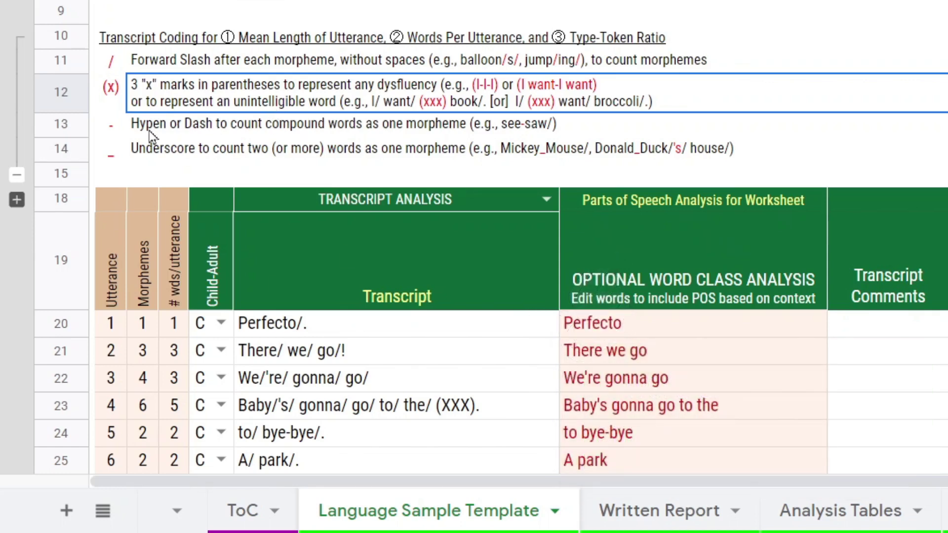
Review the hyphen and underscore rules with the Mickey_Mouse and Donald_Duck examples, then collapse legend rows 10–14.
{"action": "left_click", "coordinate": [136, 128]}
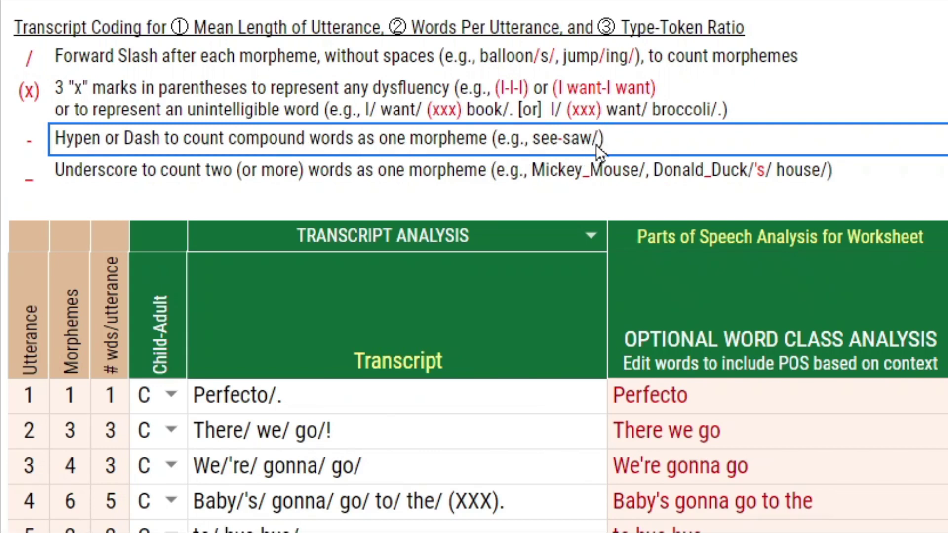
{"action": "left_click", "coordinate": [70, 170]}
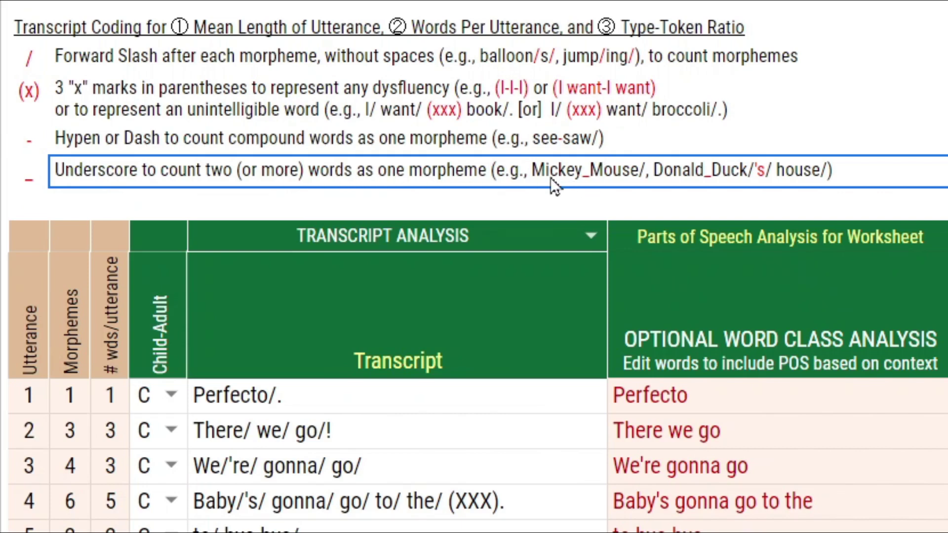
{"action": "double_click", "coordinate": [584, 173]}
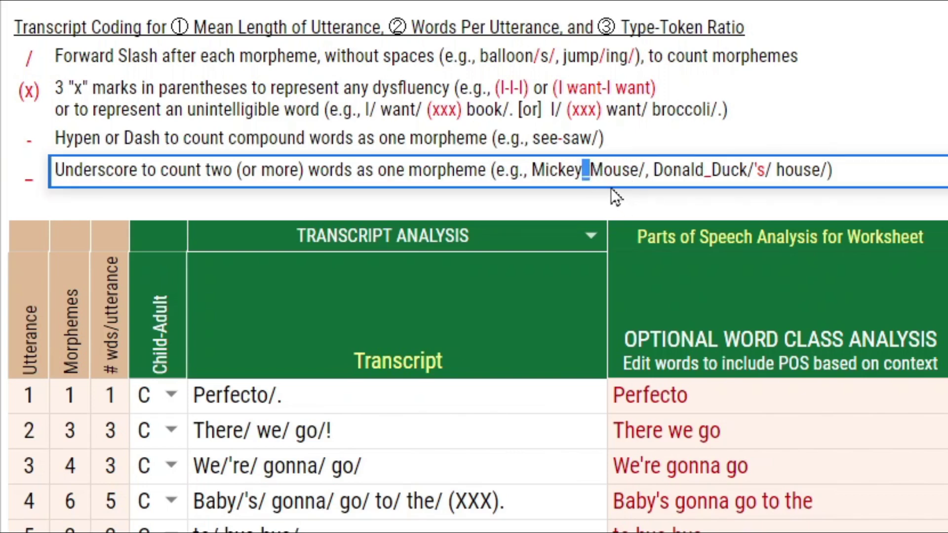
{"action": "left_click", "coordinate": [639, 170]}
{"action": "left_click", "coordinate": [533, 170], "text": "shift"}
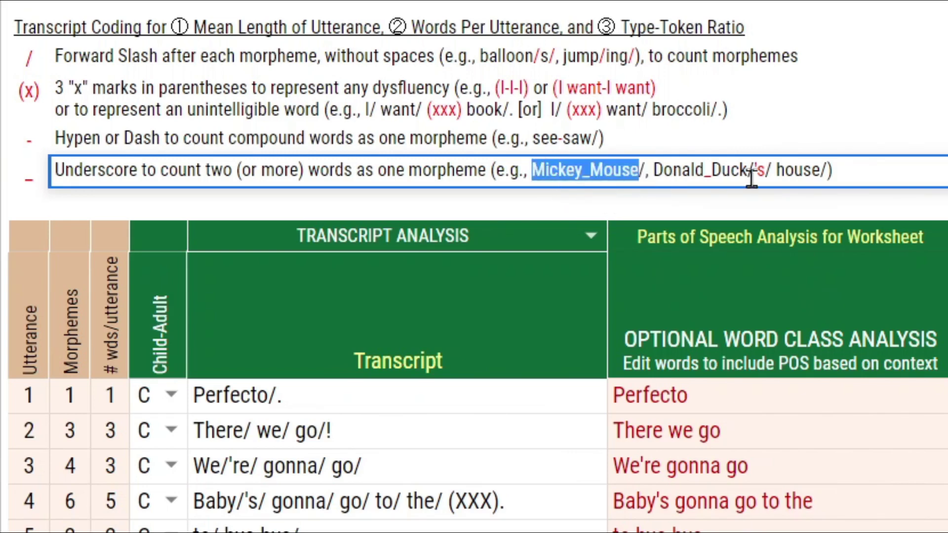
{"action": "left_click_drag", "start_coordinate": [776, 171], "coordinate": [754, 173]}
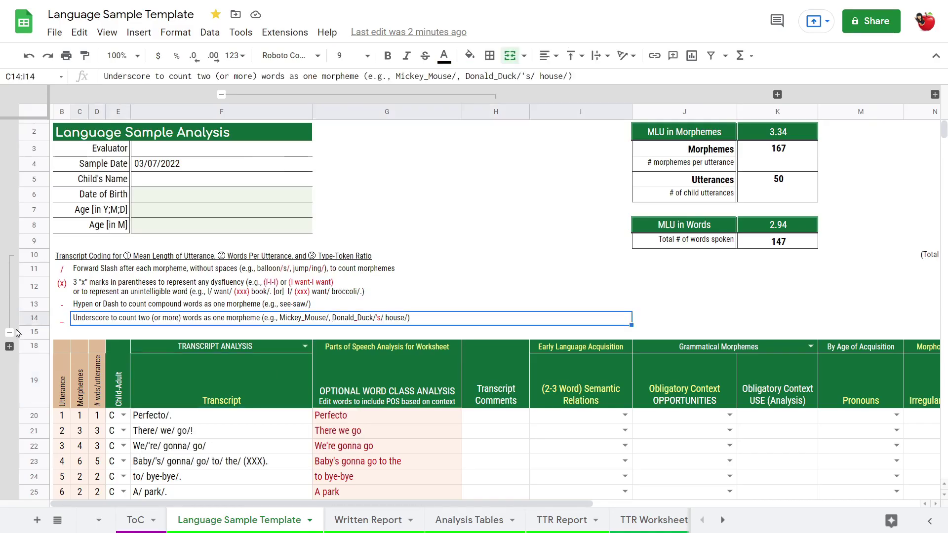
{"action": "left_click", "coordinate": [10, 333]}
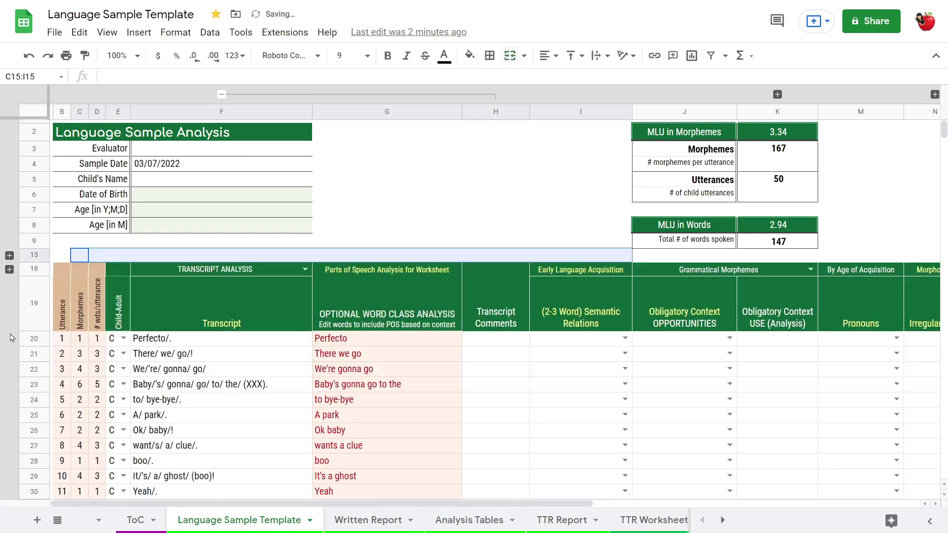
{"action": "left_click", "coordinate": [63, 306]}
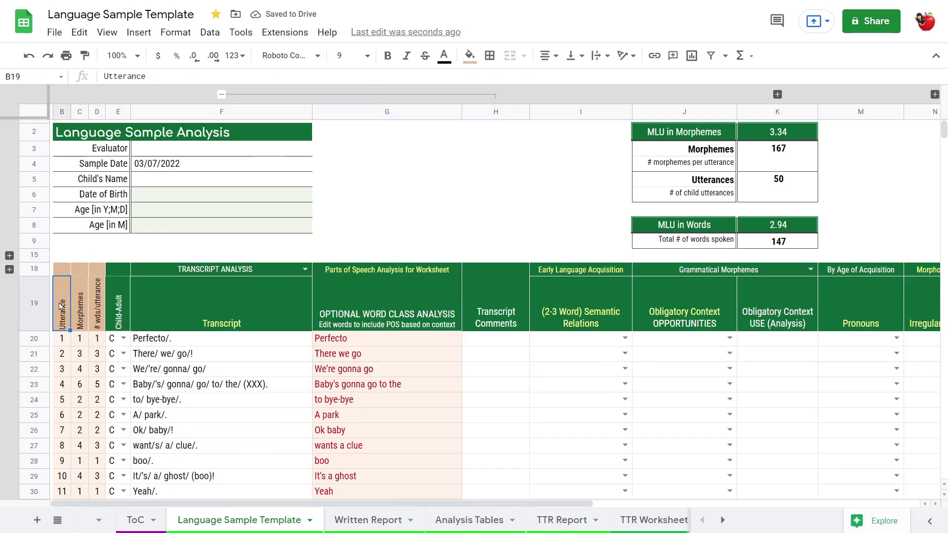